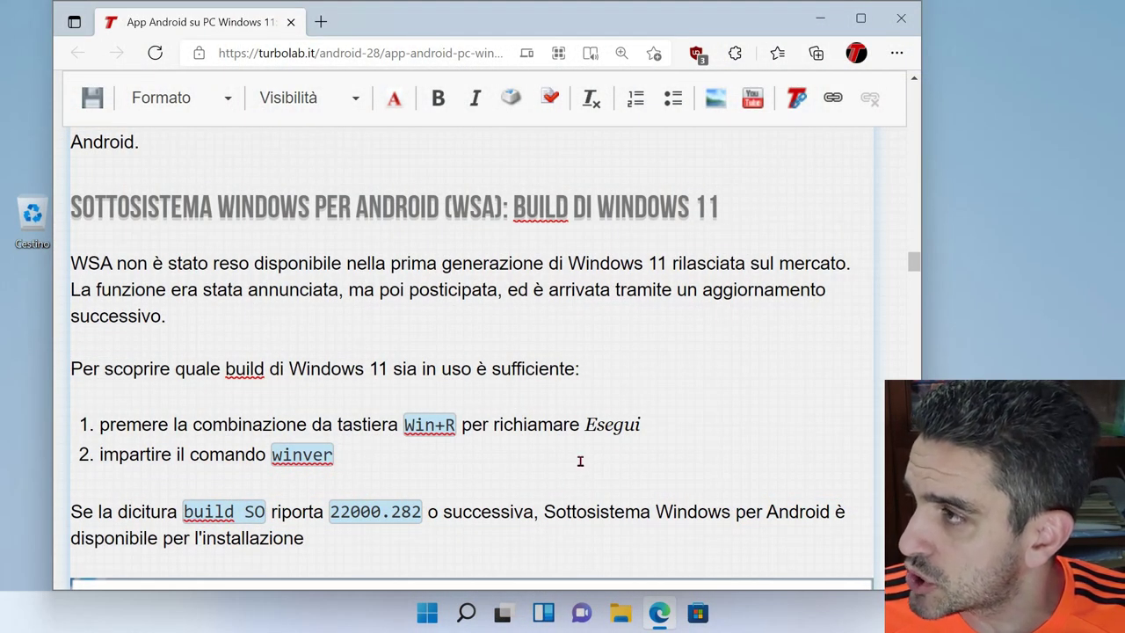
- Run winver from the Run dialog and centre the About Windows version dialog on screen
{"action": "left_click", "coordinate": [823, 21]}
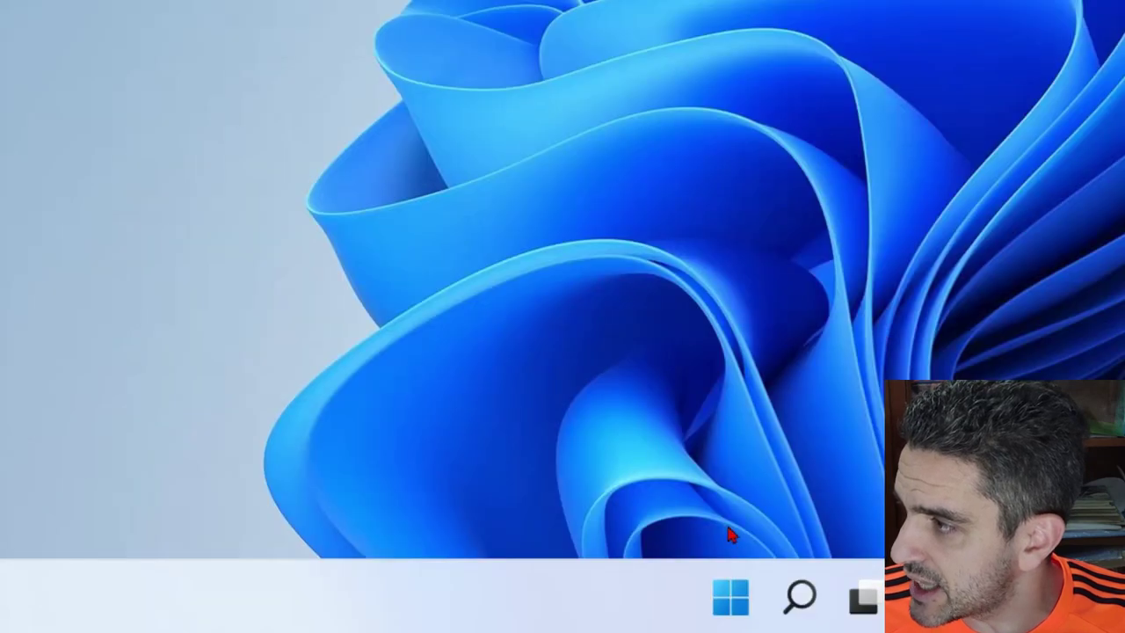
{"action": "right_click", "coordinate": [427, 613]}
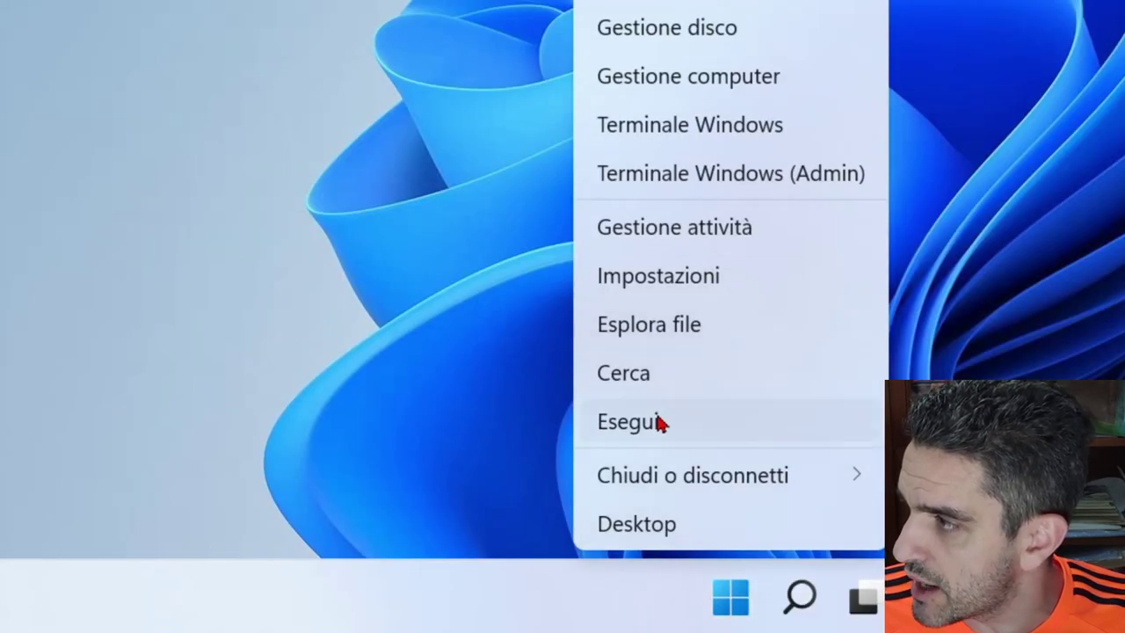
{"action": "left_click", "coordinate": [655, 430]}
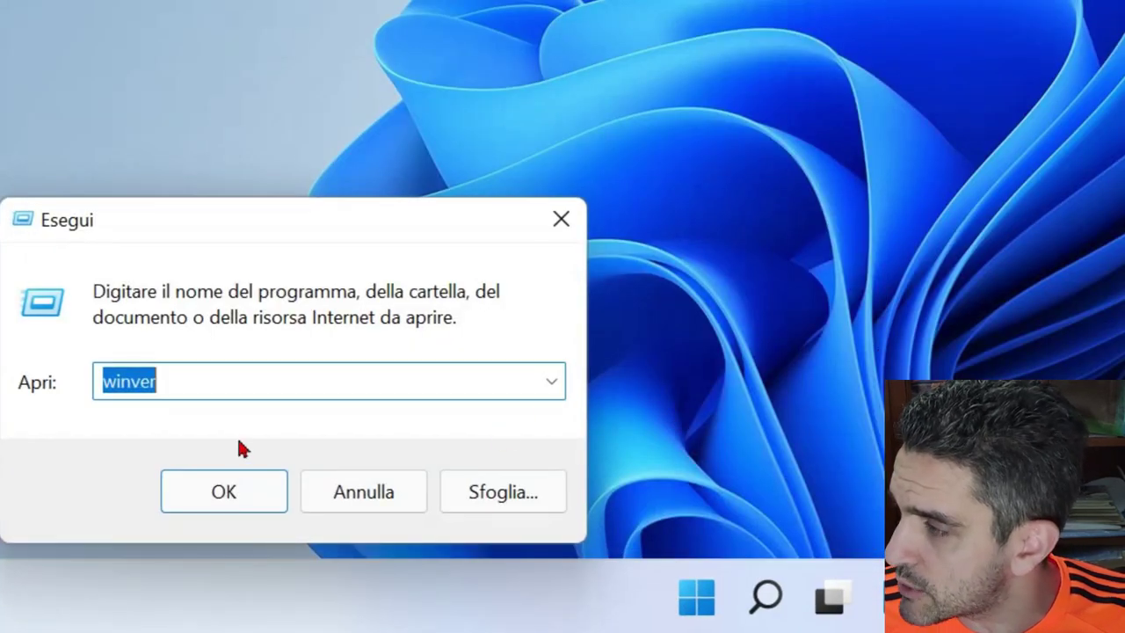
{"action": "left_click", "coordinate": [177, 389]}
{"action": "left_click", "coordinate": [230, 497]}
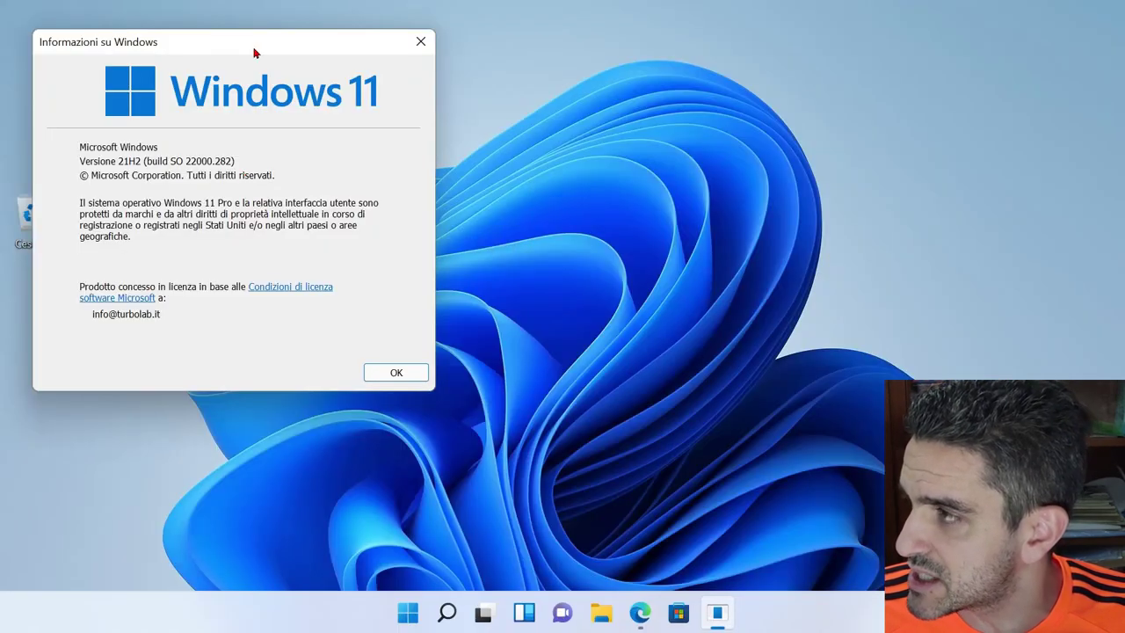
{"action": "left_click_drag", "start_coordinate": [254, 54], "coordinate": [505, 91]}
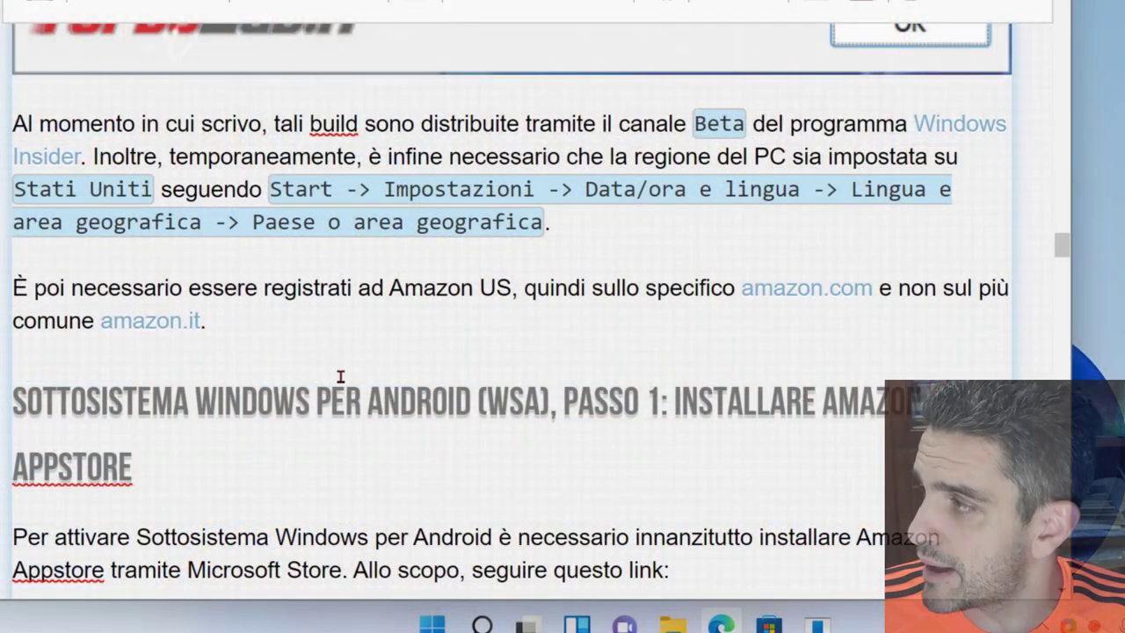
- Restore the TurboLab.it article in Edge and open its Amazon Appstore link in a new tab
{"action": "left_click_drag", "start_coordinate": [299, 334], "coordinate": [12, 119]}
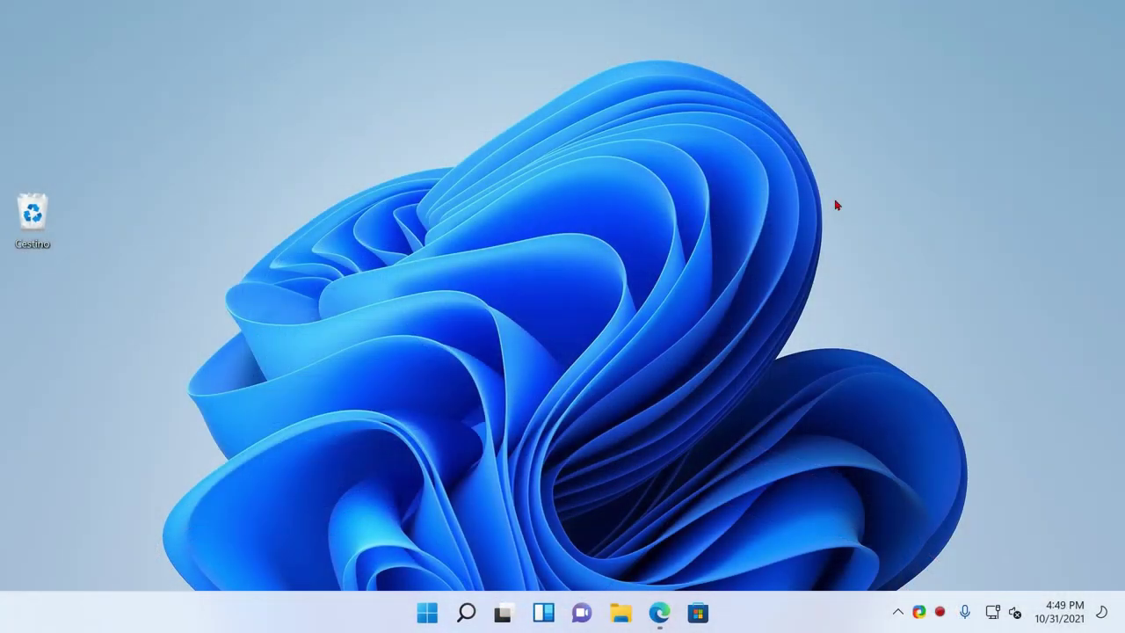
{"action": "left_click", "coordinate": [659, 612]}
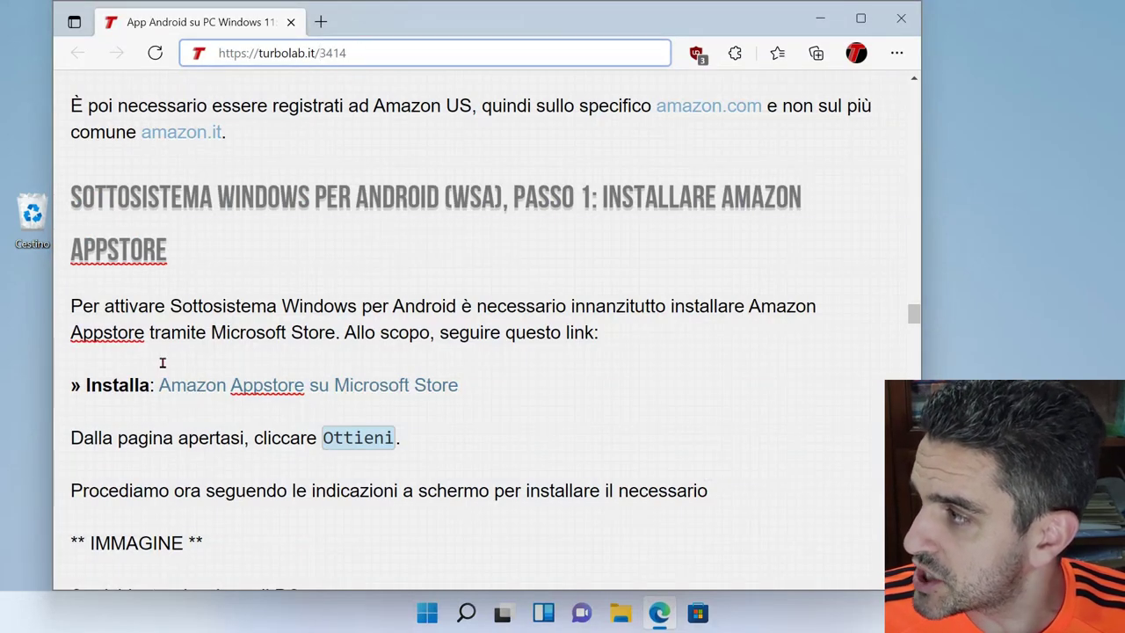
{"action": "left_click", "coordinate": [230, 386]}
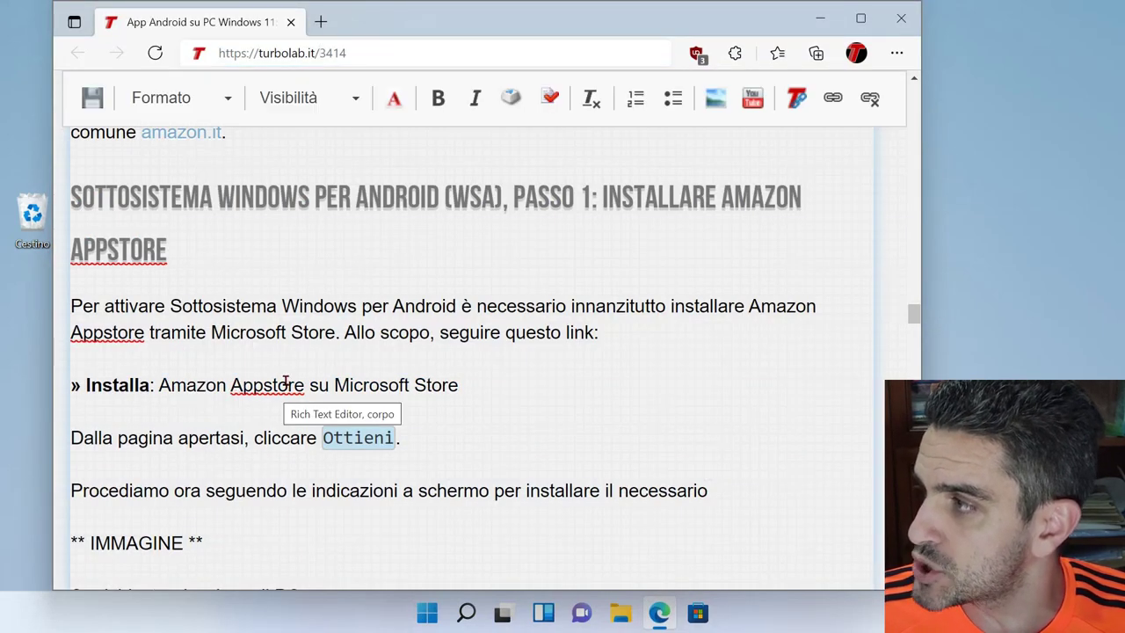
{"action": "right_click", "coordinate": [347, 385]}
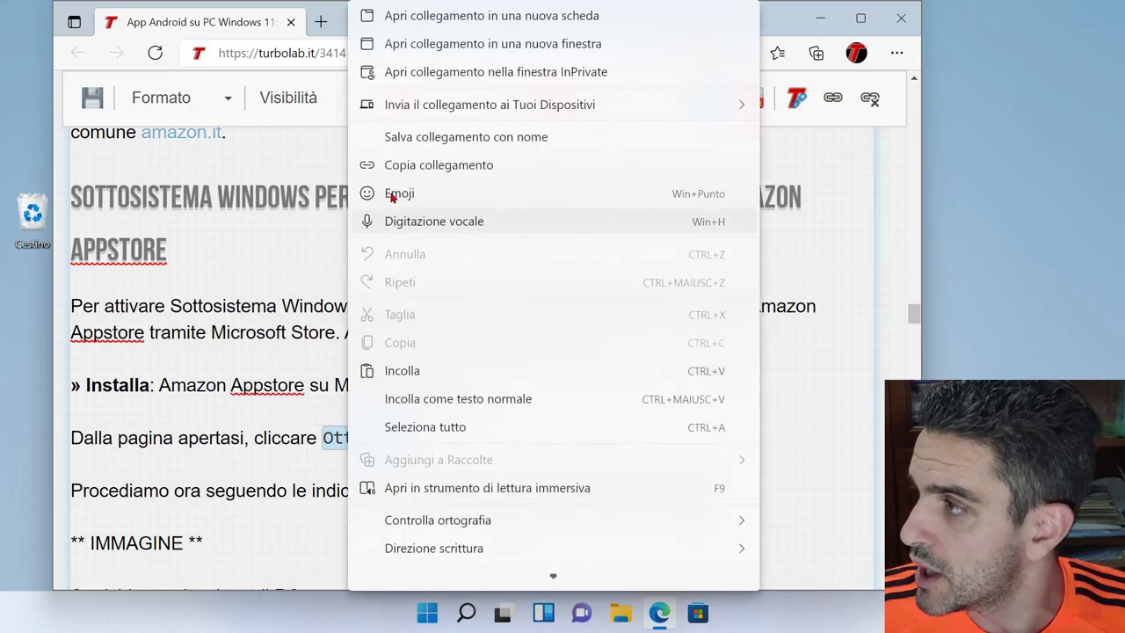
{"action": "left_click", "coordinate": [475, 15]}
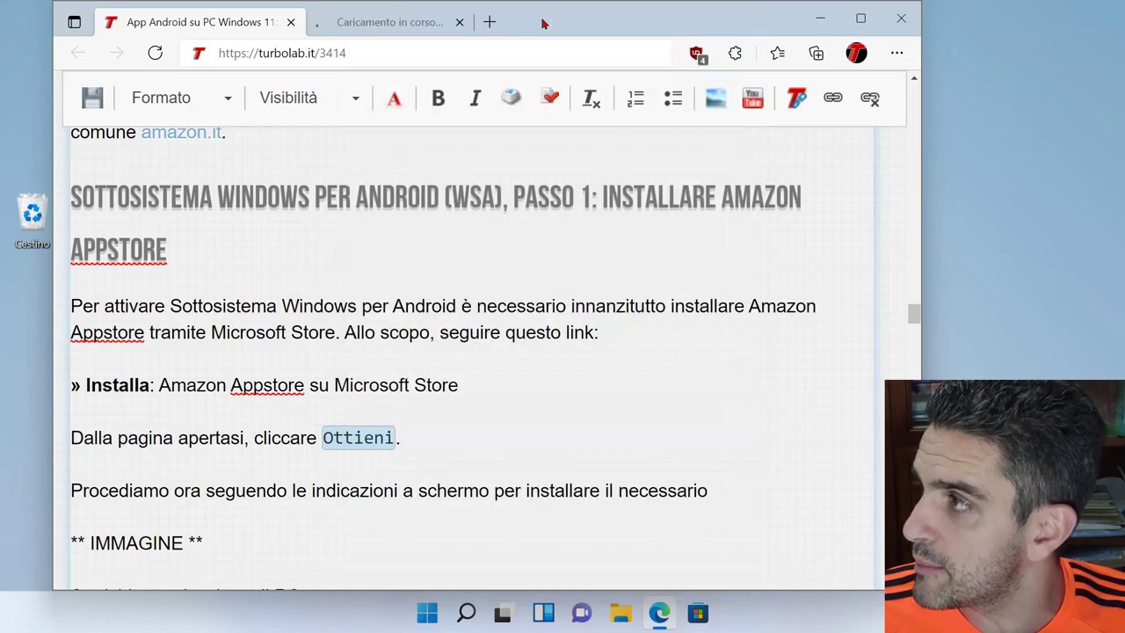
- Open Microsoft Store from the new tab, install Amazon Appstore and download the Android subsystem
{"action": "left_click", "coordinate": [426, 26]}
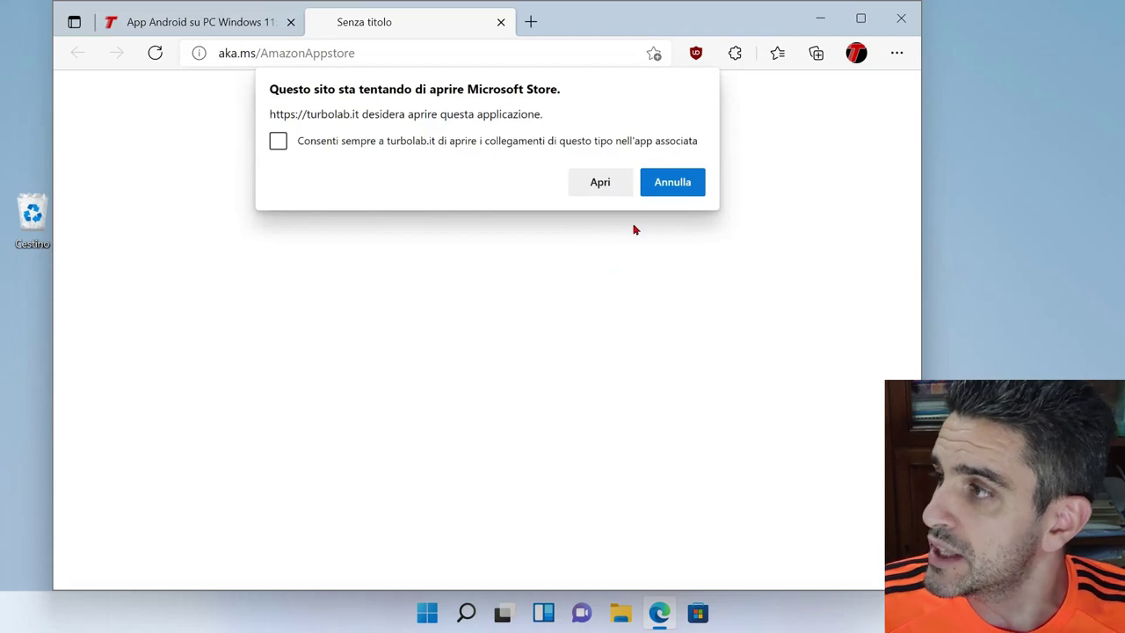
{"action": "left_click", "coordinate": [600, 184]}
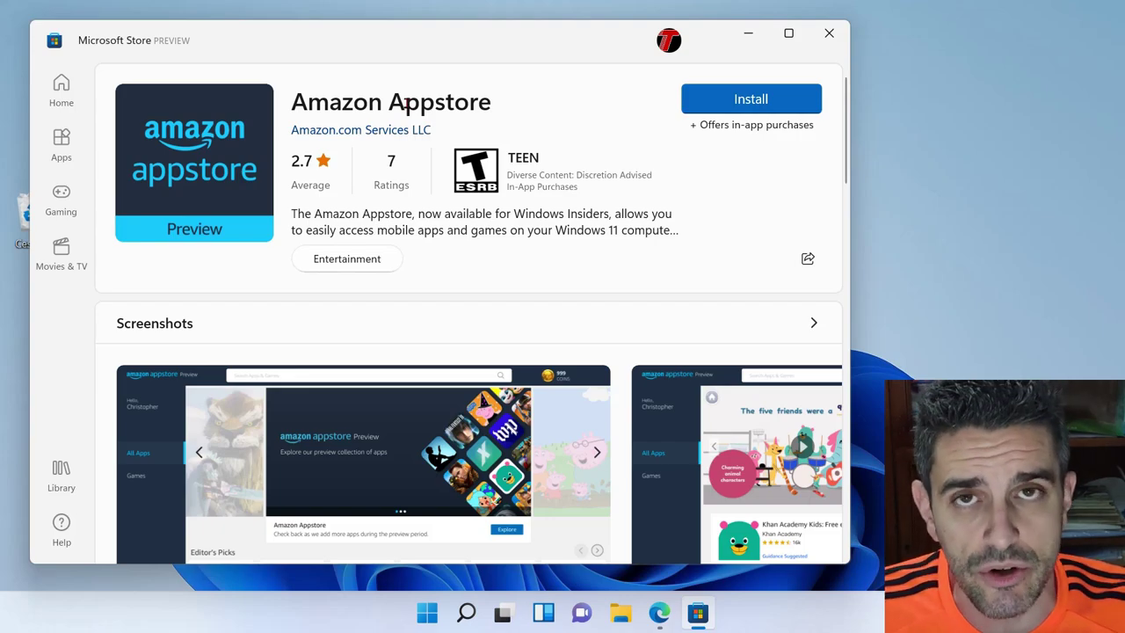
{"action": "left_click", "coordinate": [756, 101]}
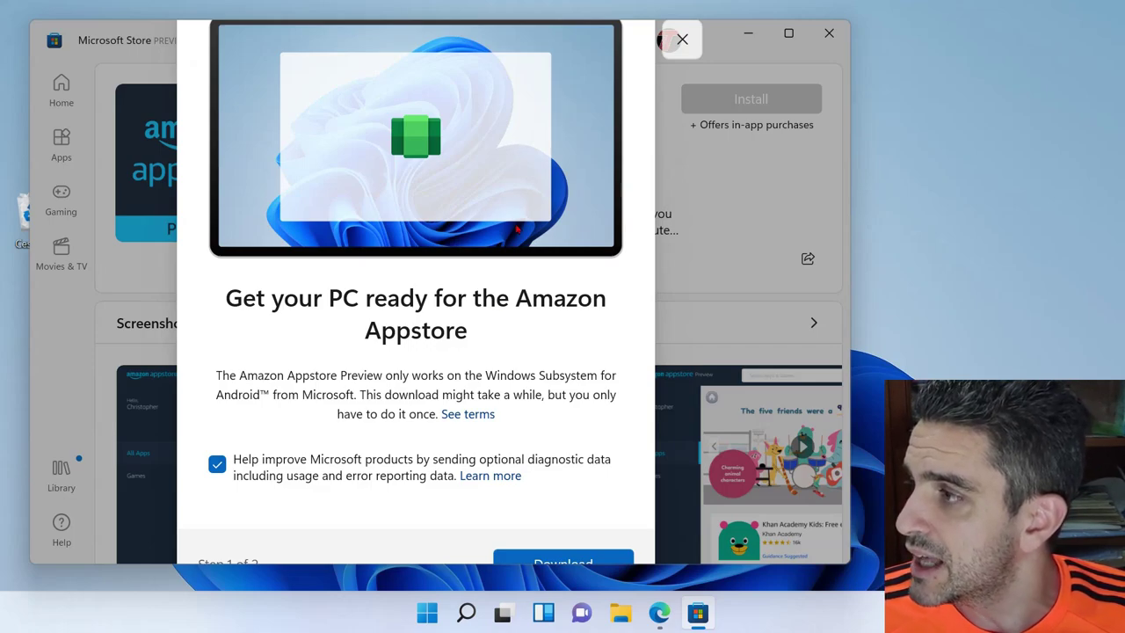
{"action": "left_click", "coordinate": [565, 561]}
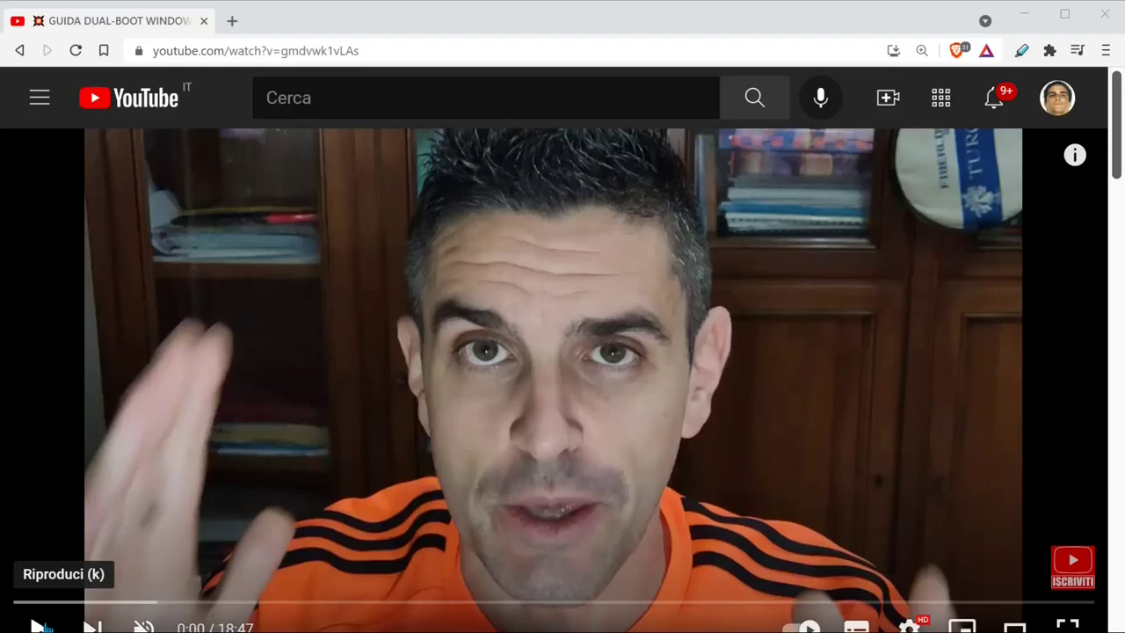
- Play the dual-boot guide video, subscribe to TurboLab.it and set its bell to all notifications
{"action": "left_click", "coordinate": [37, 626]}
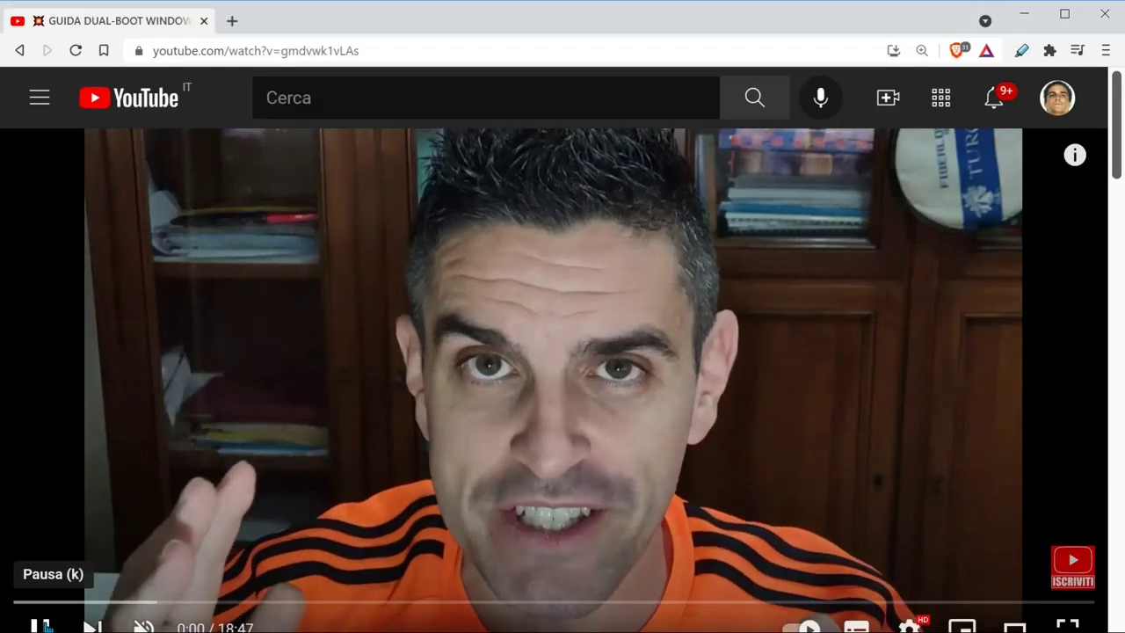
{"action": "scroll", "coordinate": [687, 250], "scroll_direction": "down", "scroll_amount": 1}
{"action": "scroll", "coordinate": [688, 255], "scroll_direction": "down", "scroll_amount": 5}
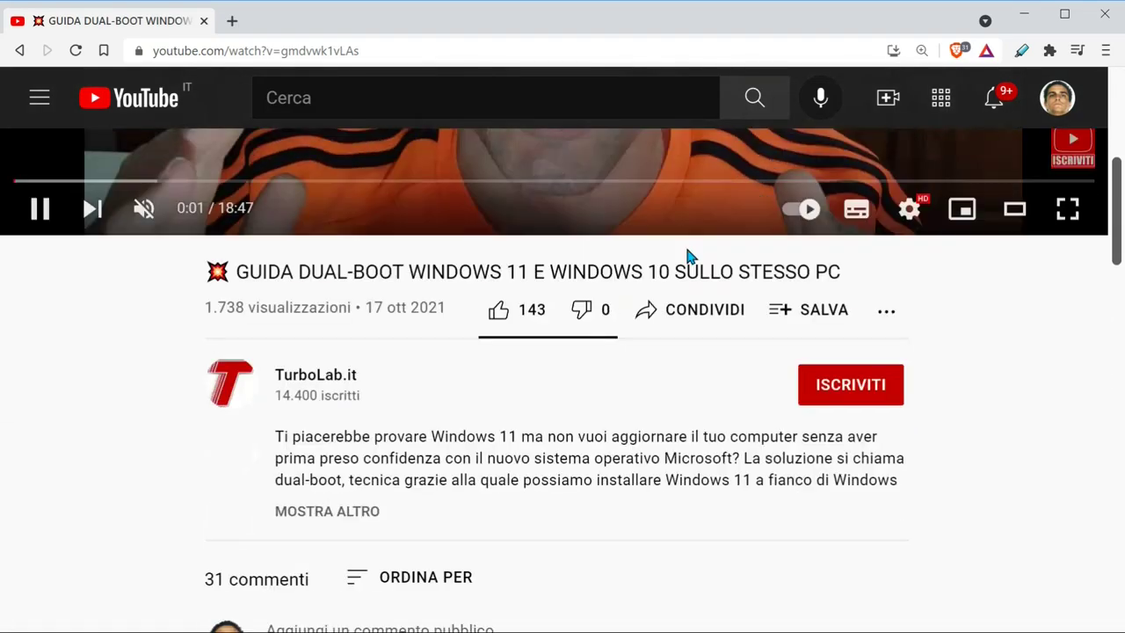
{"action": "left_click", "coordinate": [846, 280]}
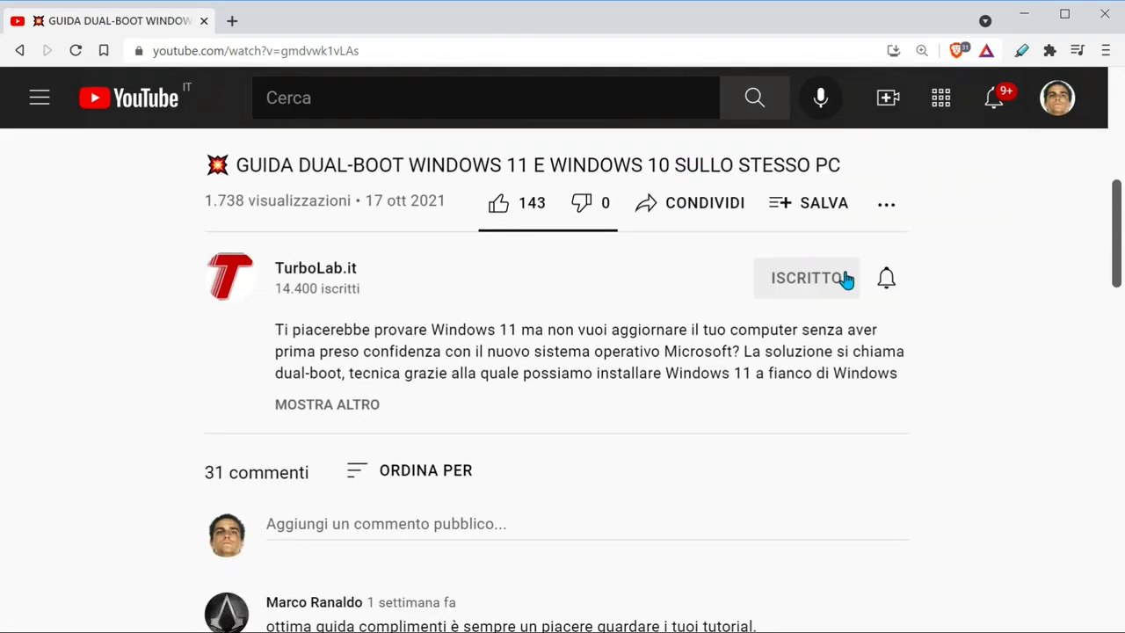
{"action": "left_click", "coordinate": [887, 282]}
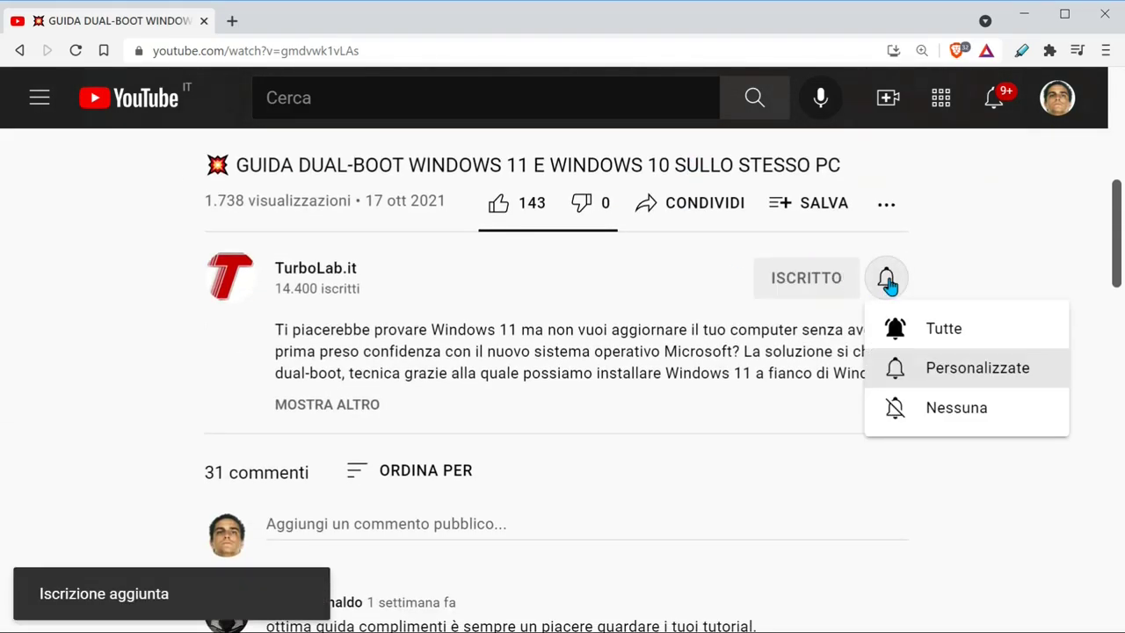
{"action": "left_click", "coordinate": [945, 328]}
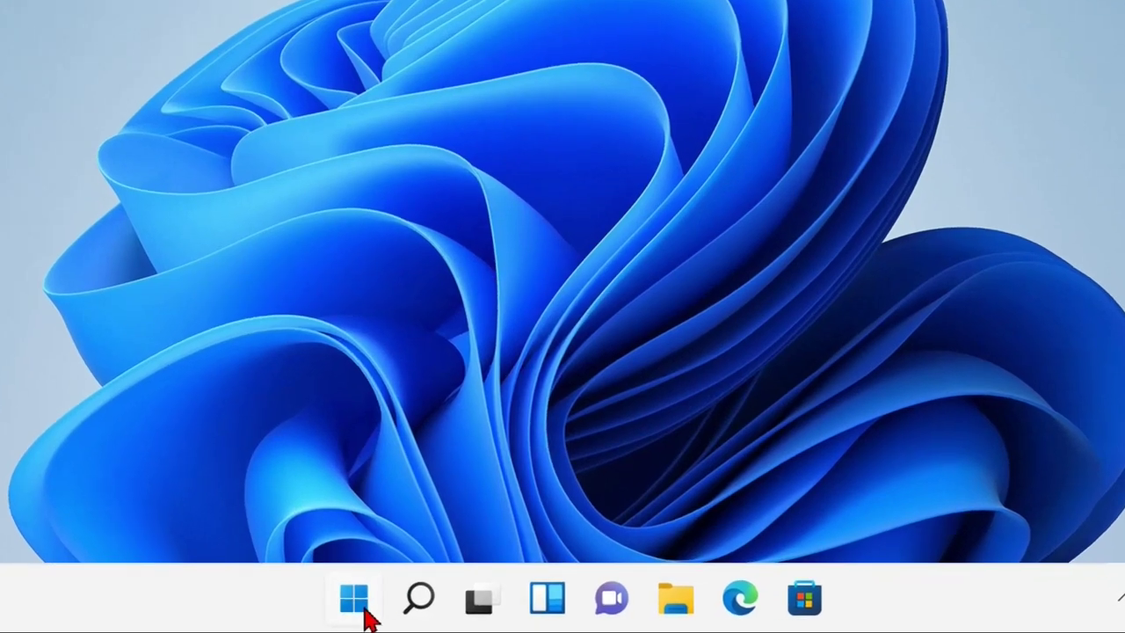
- Restart Windows from the Start power menu, then search 'amazon' to launch Amazon Appstore
{"action": "left_click", "coordinate": [374, 614]}
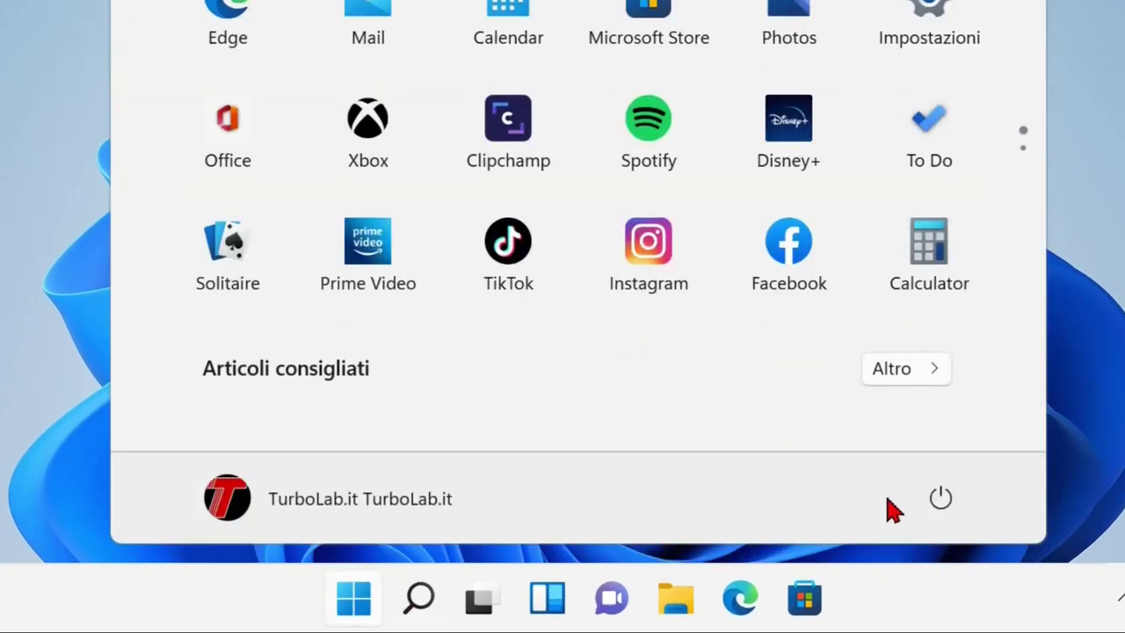
{"action": "left_click", "coordinate": [942, 498]}
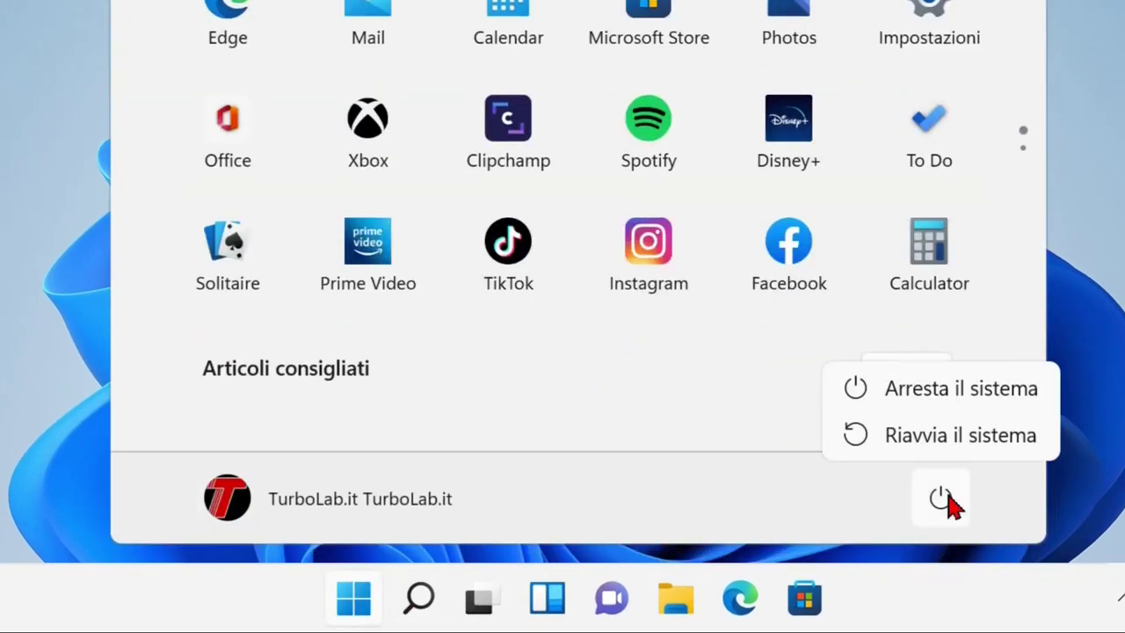
{"action": "left_click", "coordinate": [982, 439]}
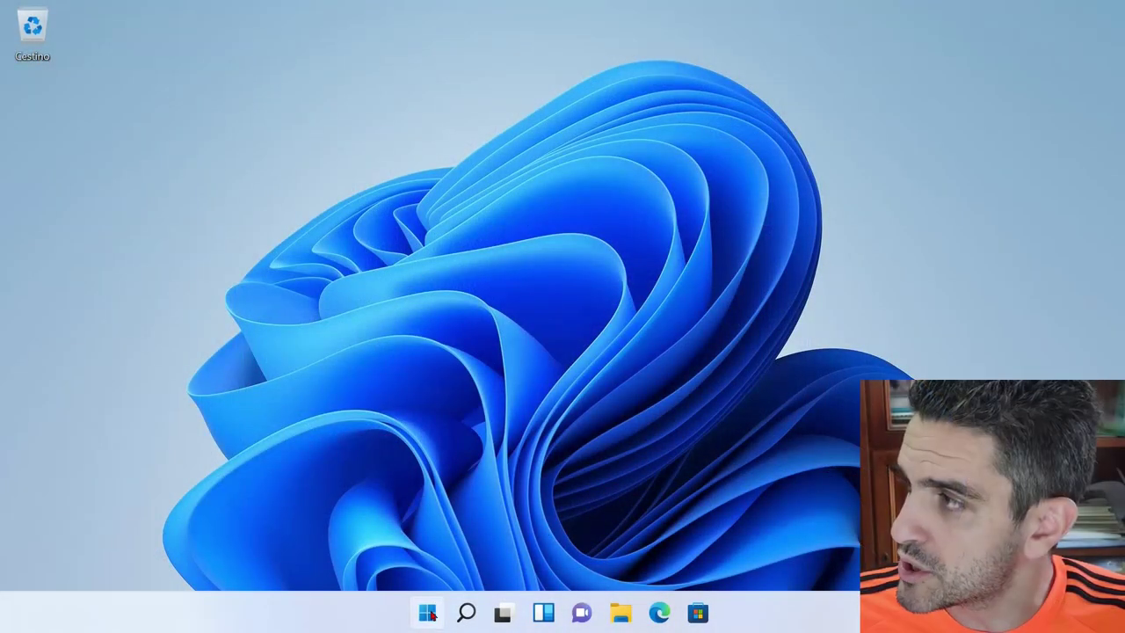
{"action": "left_click", "coordinate": [429, 615]}
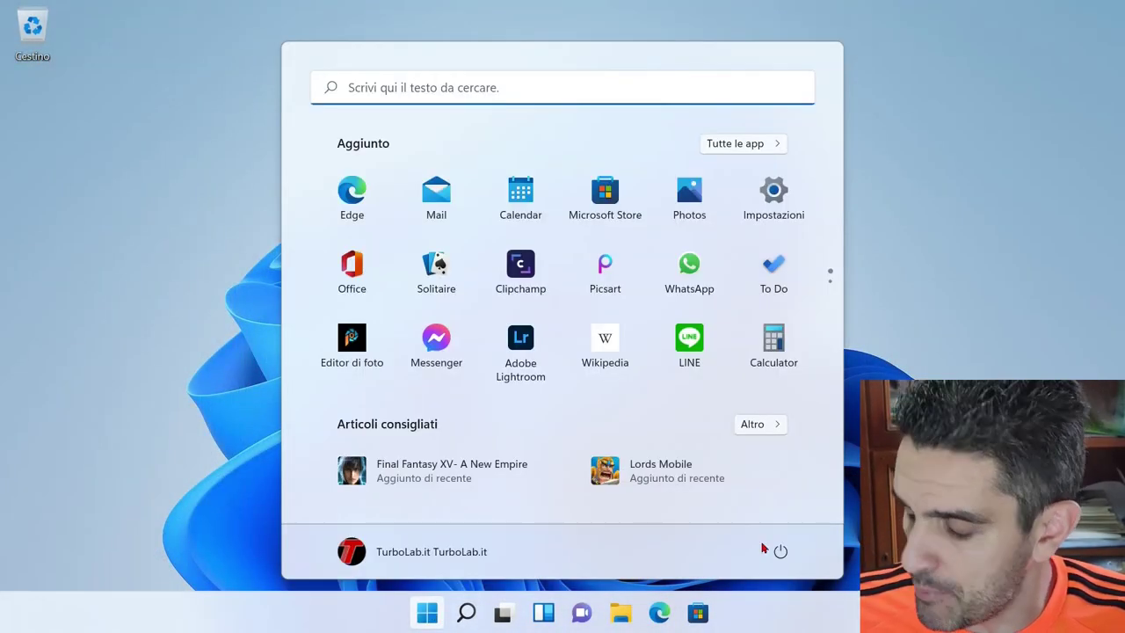
{"action": "type", "text": "amazon"}
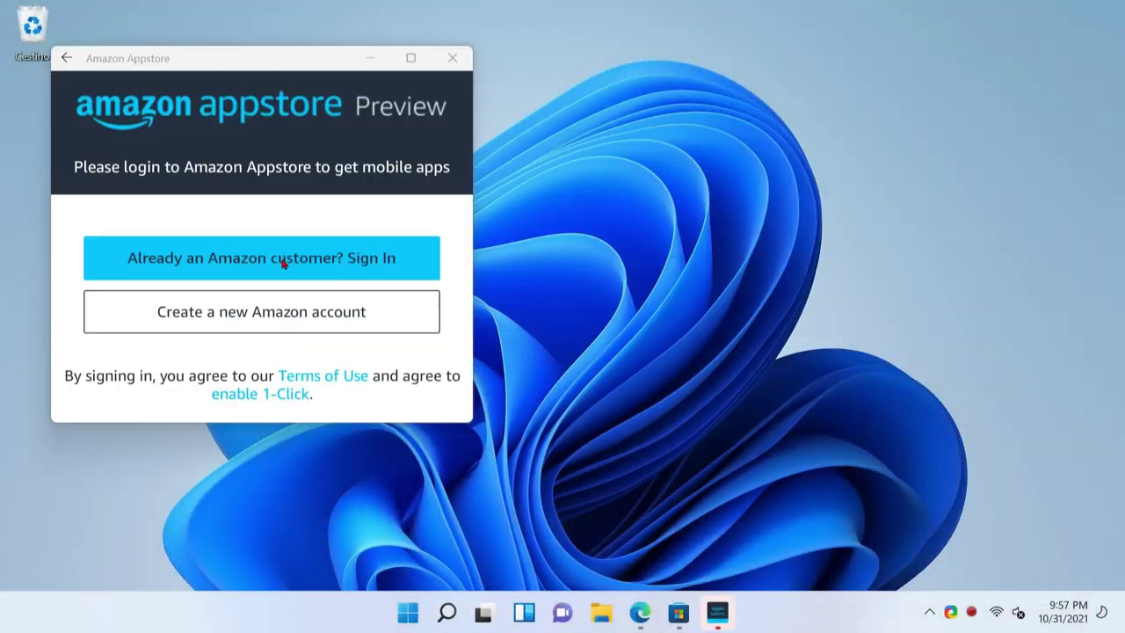
- Sign in to Amazon Appstore as an existing customer with the account e-mail and password
{"action": "left_click", "coordinate": [283, 264]}
{"action": "key", "text": "Tab"}
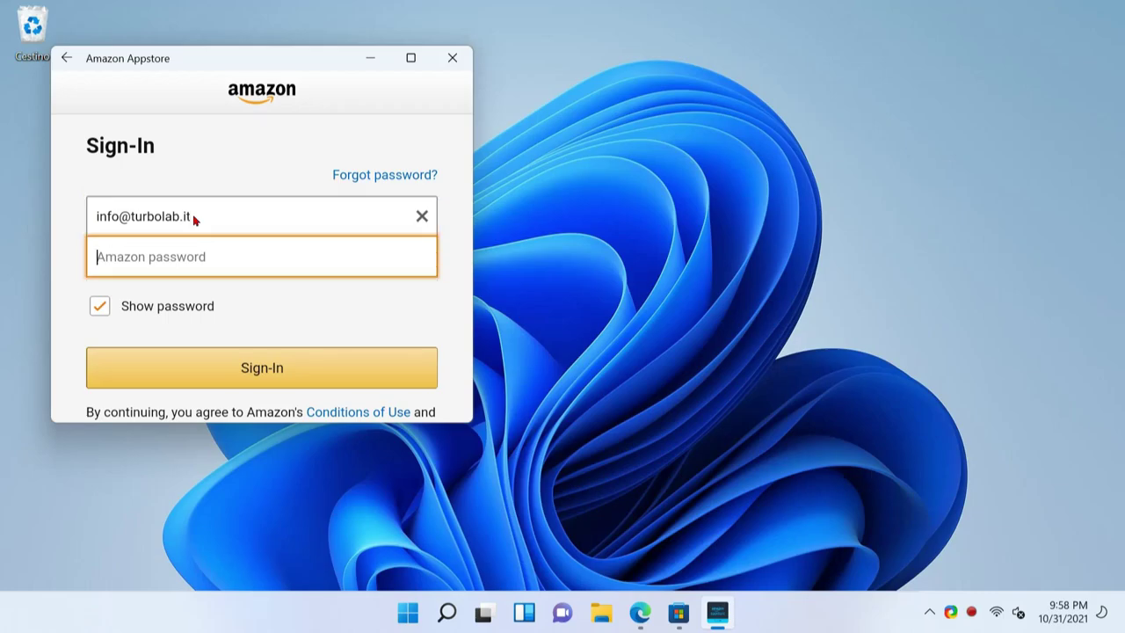
{"action": "type", "text": "123456 (scherzo)"}
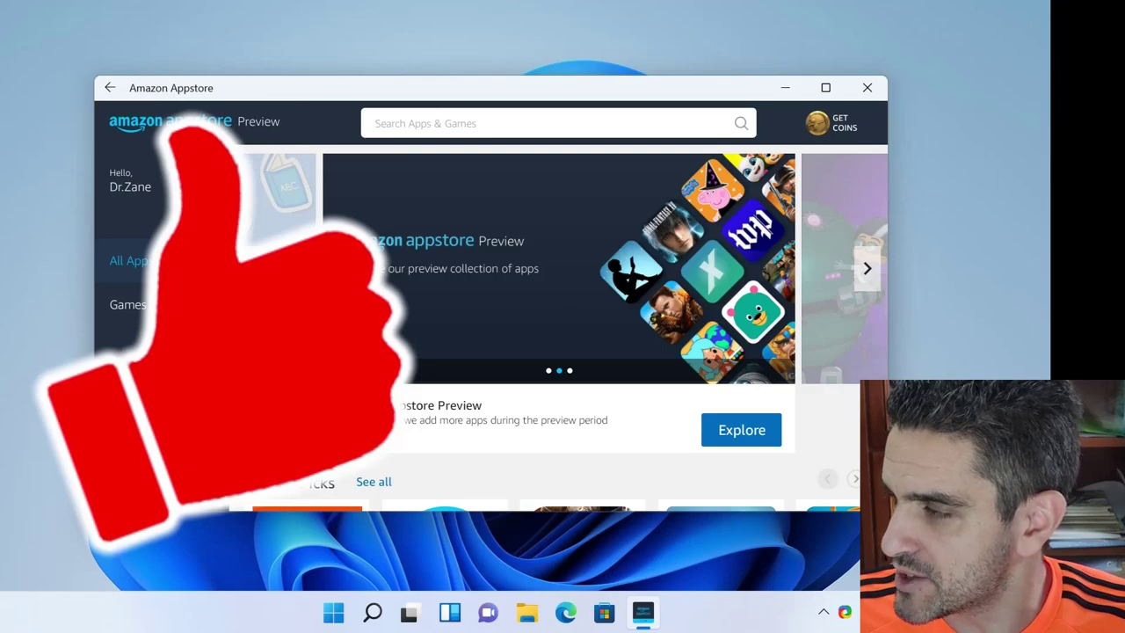
- Open Game of Kings: The Blood Throne from Editor's Picks, download it with Get, then open My Apps
{"action": "scroll", "coordinate": [562, 376], "scroll_direction": "down", "scroll_amount": 3}
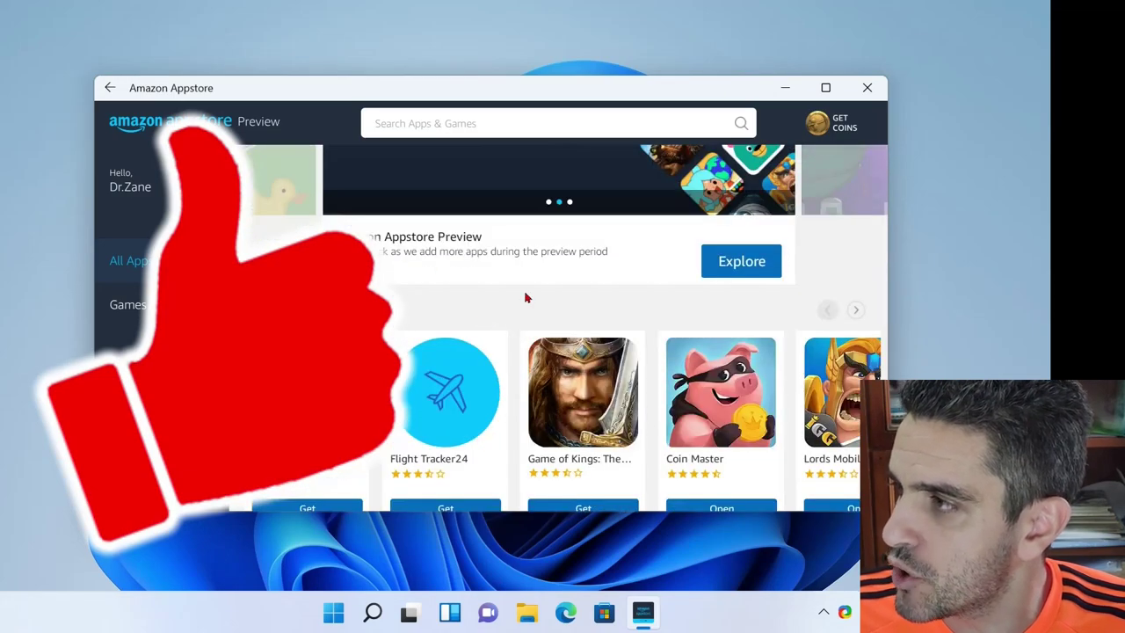
{"action": "scroll", "coordinate": [556, 303], "scroll_direction": "down", "scroll_amount": 1}
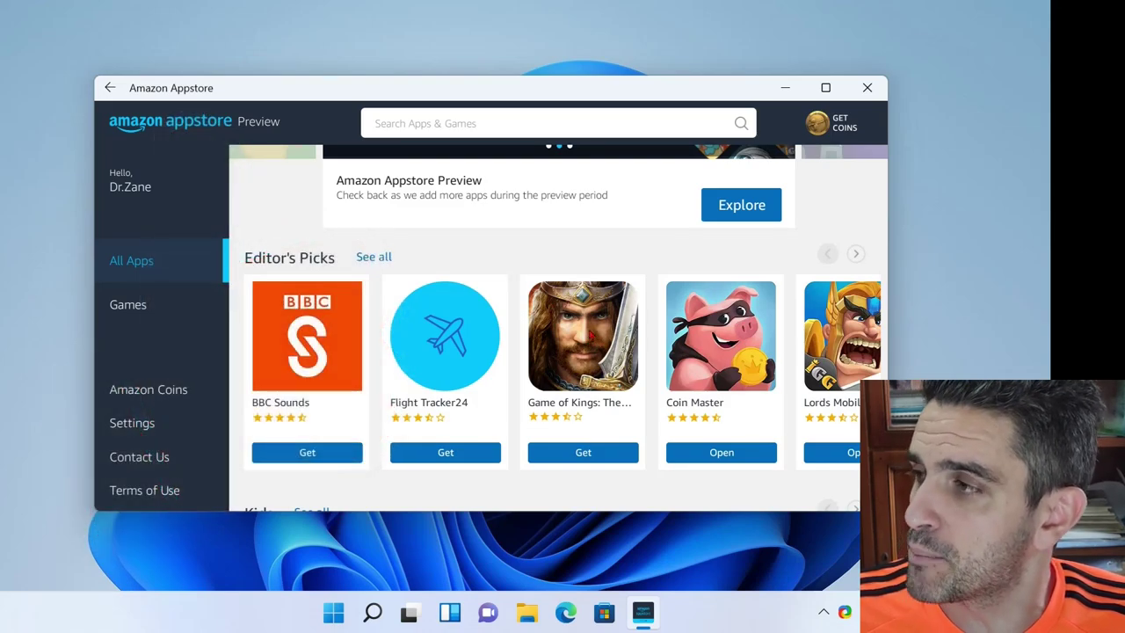
{"action": "scroll", "coordinate": [589, 335], "scroll_direction": "down", "scroll_amount": 1}
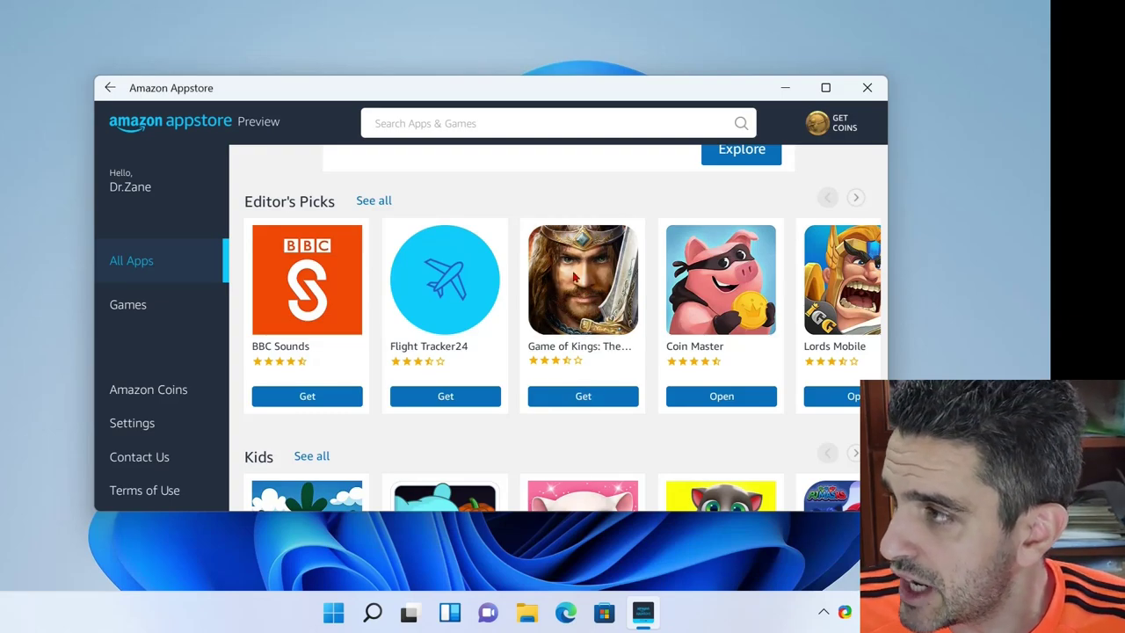
{"action": "left_click", "coordinate": [575, 278]}
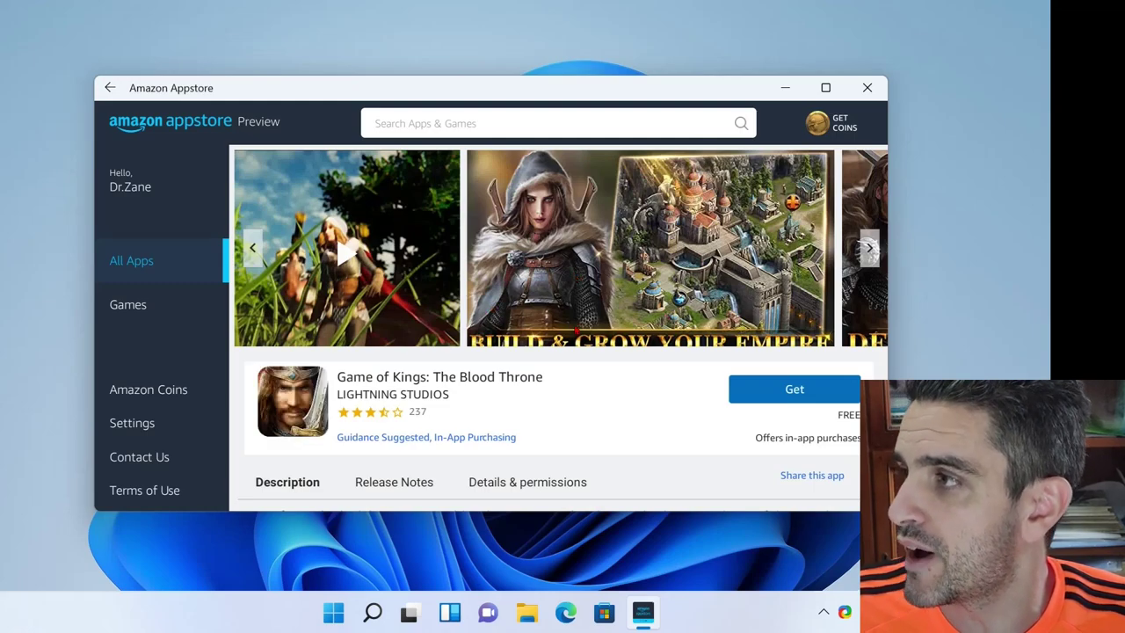
{"action": "scroll", "coordinate": [576, 330], "scroll_direction": "down", "scroll_amount": 2}
{"action": "scroll", "coordinate": [576, 331], "scroll_direction": "up", "scroll_amount": 2}
{"action": "left_click", "coordinate": [870, 248]}
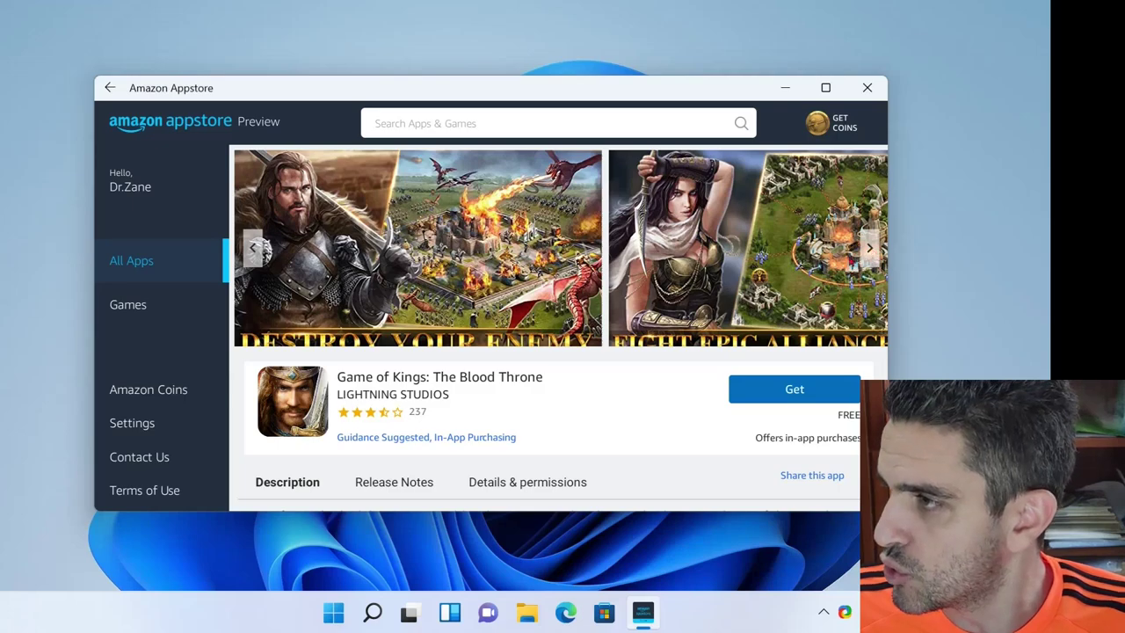
{"action": "left_click", "coordinate": [792, 394]}
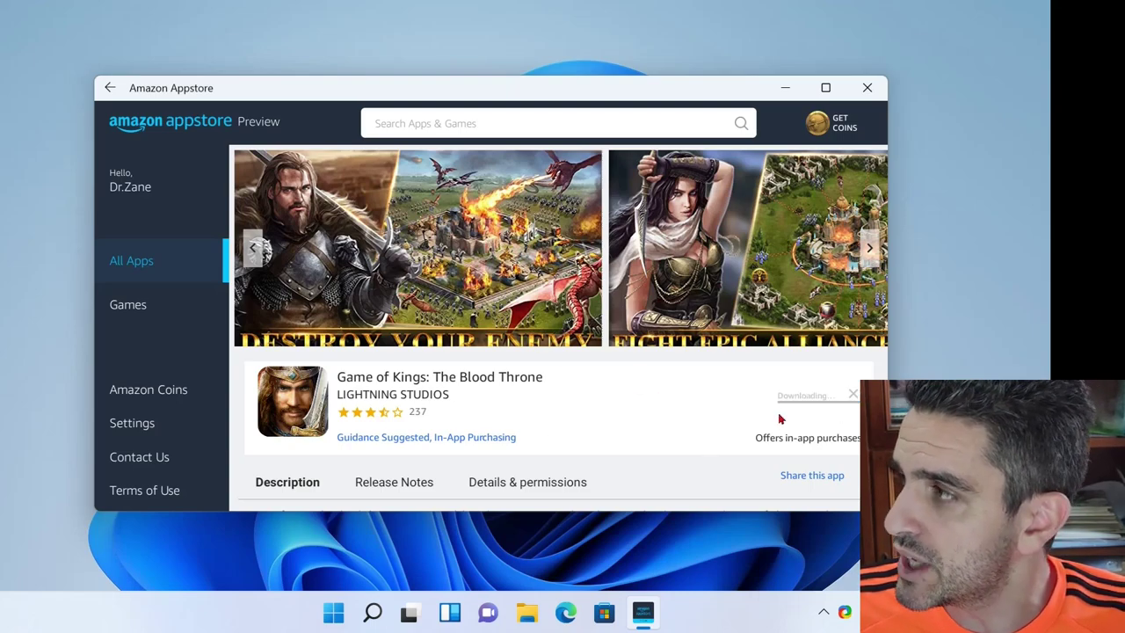
{"action": "left_click", "coordinate": [123, 184]}
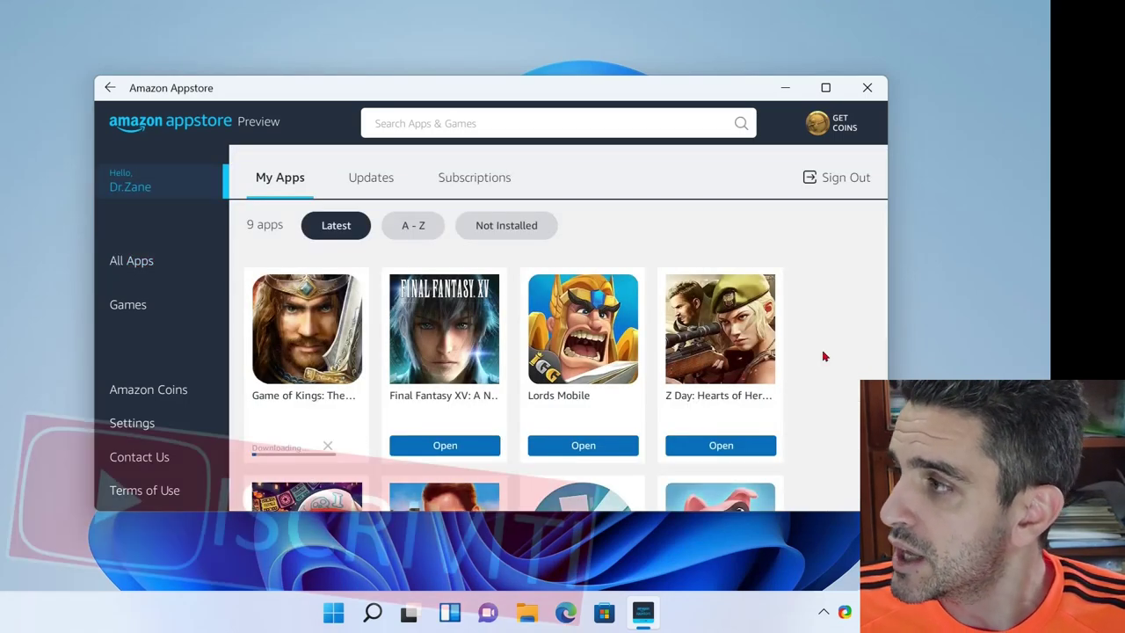
- Browse the My Apps games including Subway Surfers, then minimize the Amazon Appstore window
{"action": "scroll", "coordinate": [822, 355], "scroll_direction": "down", "scroll_amount": 1}
{"action": "scroll", "coordinate": [823, 355], "scroll_direction": "up", "scroll_amount": 1}
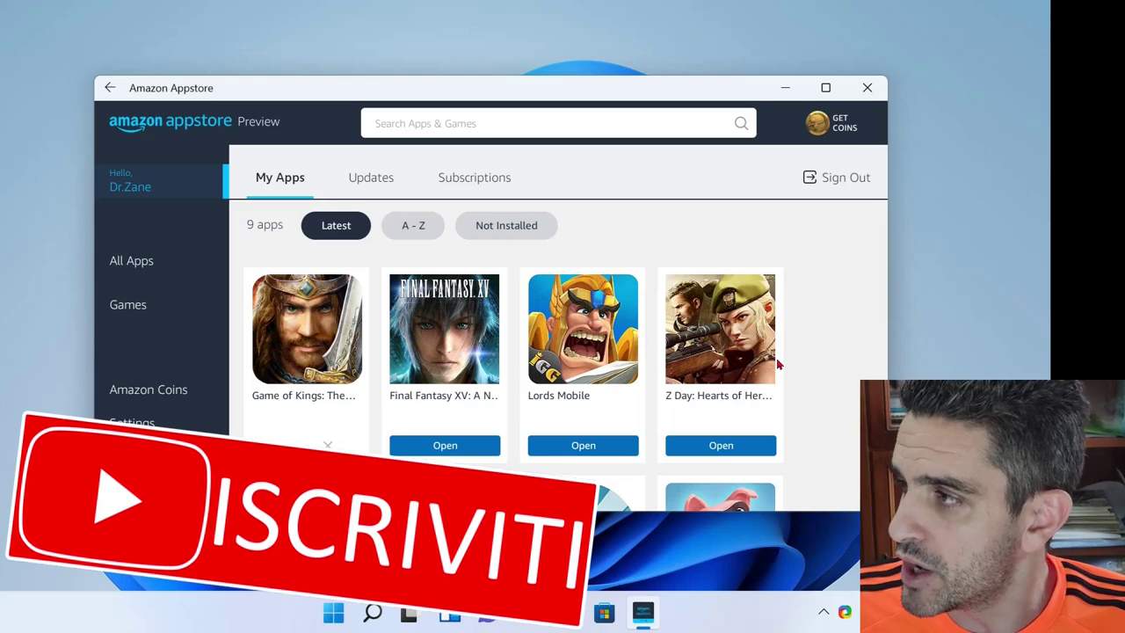
{"action": "scroll", "coordinate": [778, 364], "scroll_direction": "down", "scroll_amount": 3}
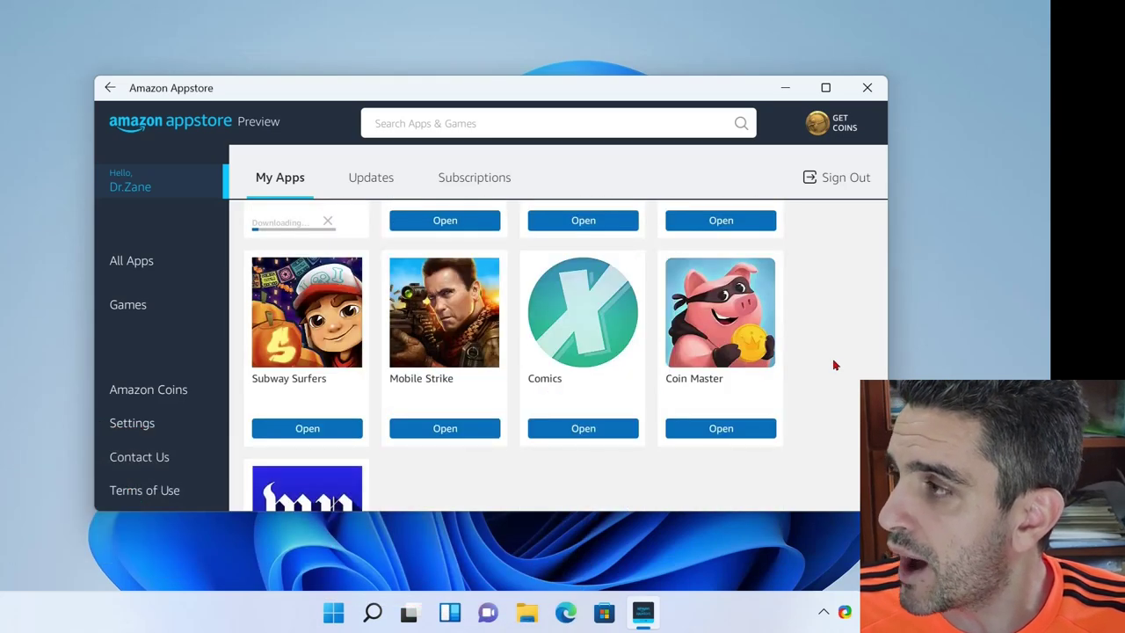
{"action": "scroll", "coordinate": [829, 370], "scroll_direction": "down", "scroll_amount": 1}
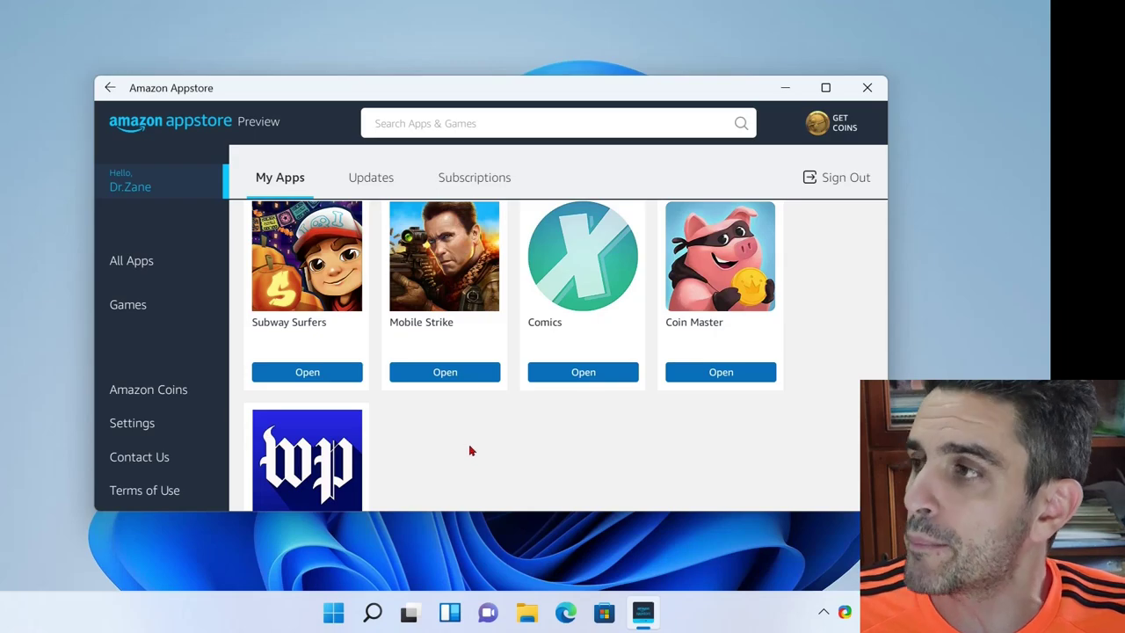
{"action": "left_click", "coordinate": [785, 88]}
- Launch Subway Surf from the Start menu's All apps list
{"action": "mouse_move", "coordinate": [643, 613]}
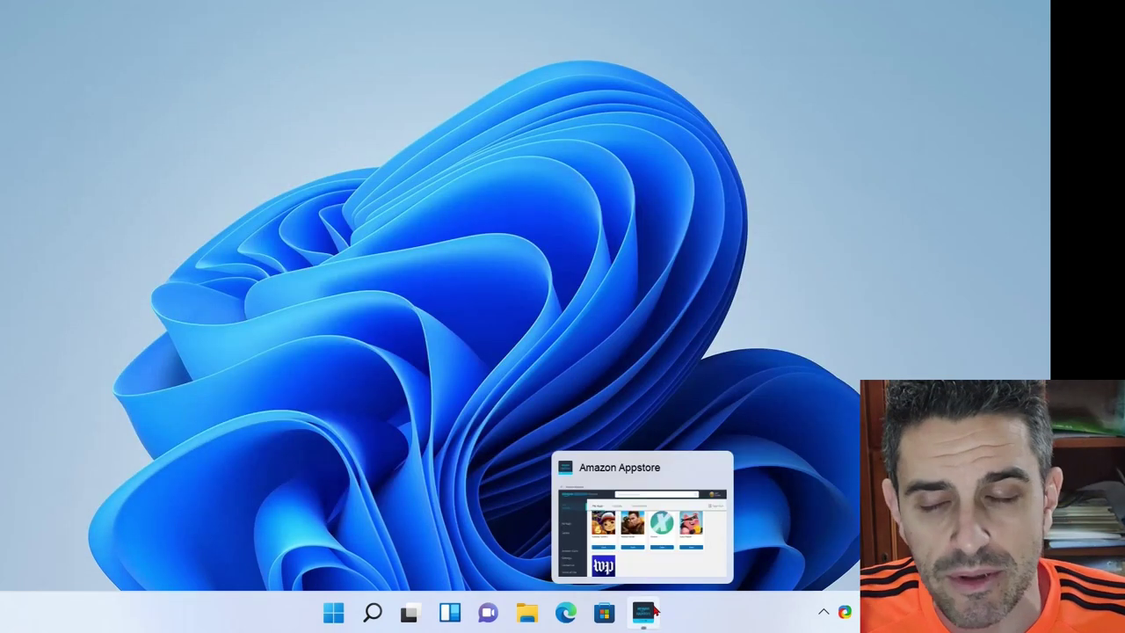
{"action": "left_click", "coordinate": [334, 613]}
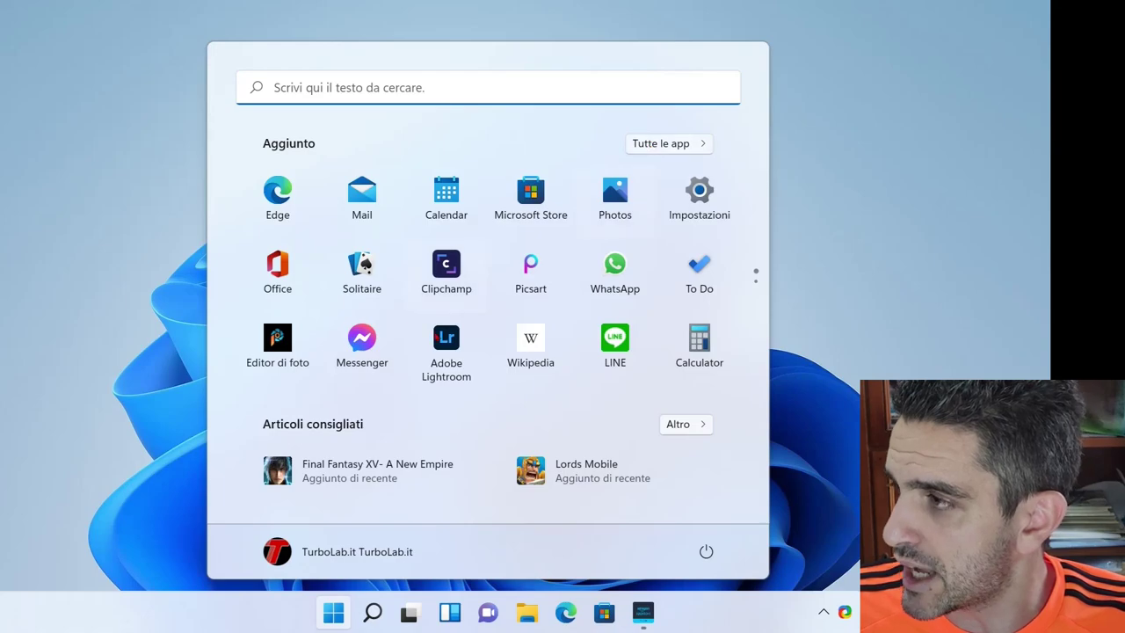
{"action": "scroll", "coordinate": [434, 337], "scroll_direction": "down", "scroll_amount": 1}
{"action": "scroll", "coordinate": [435, 336], "scroll_direction": "up", "scroll_amount": 1}
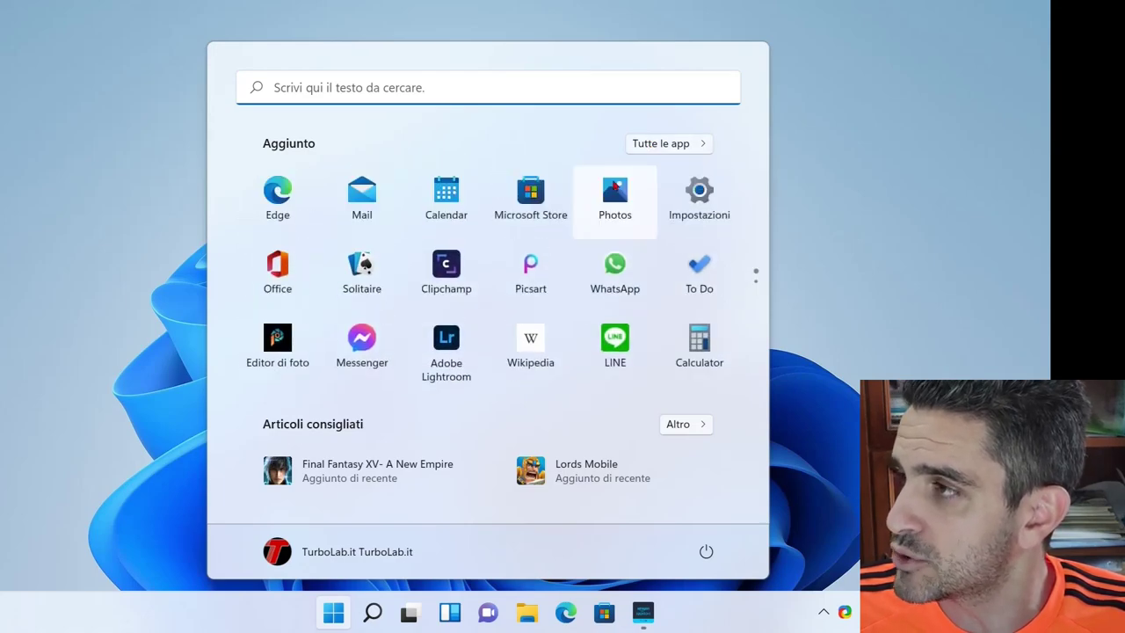
{"action": "left_click", "coordinate": [665, 152]}
{"action": "scroll", "coordinate": [405, 369], "scroll_direction": "down", "scroll_amount": 1}
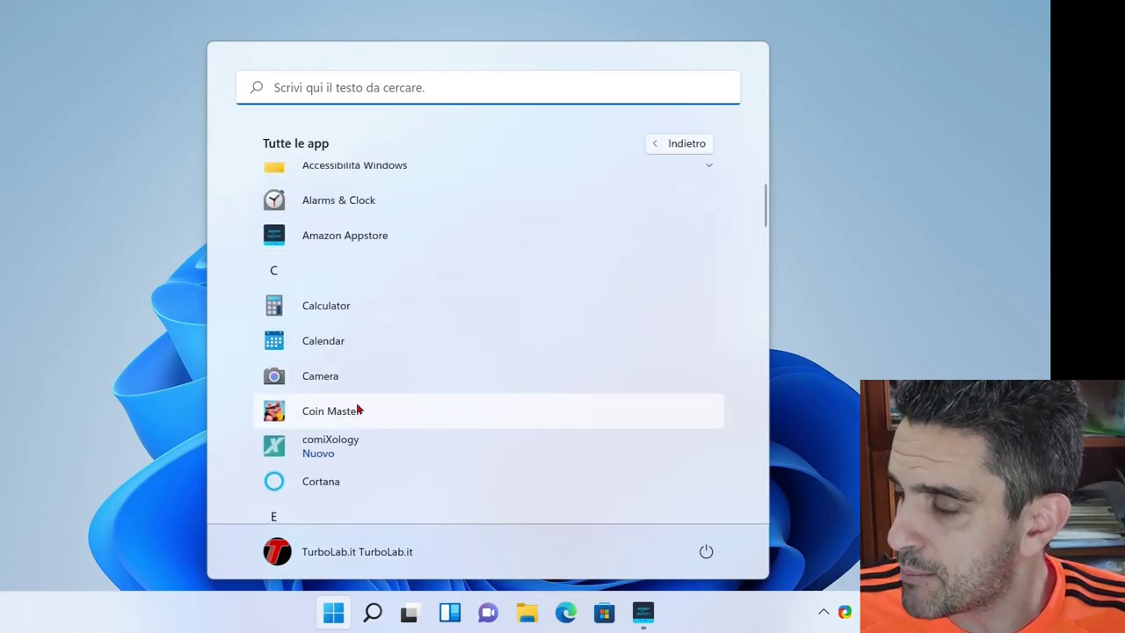
{"action": "scroll", "coordinate": [366, 451], "scroll_direction": "down", "scroll_amount": 5}
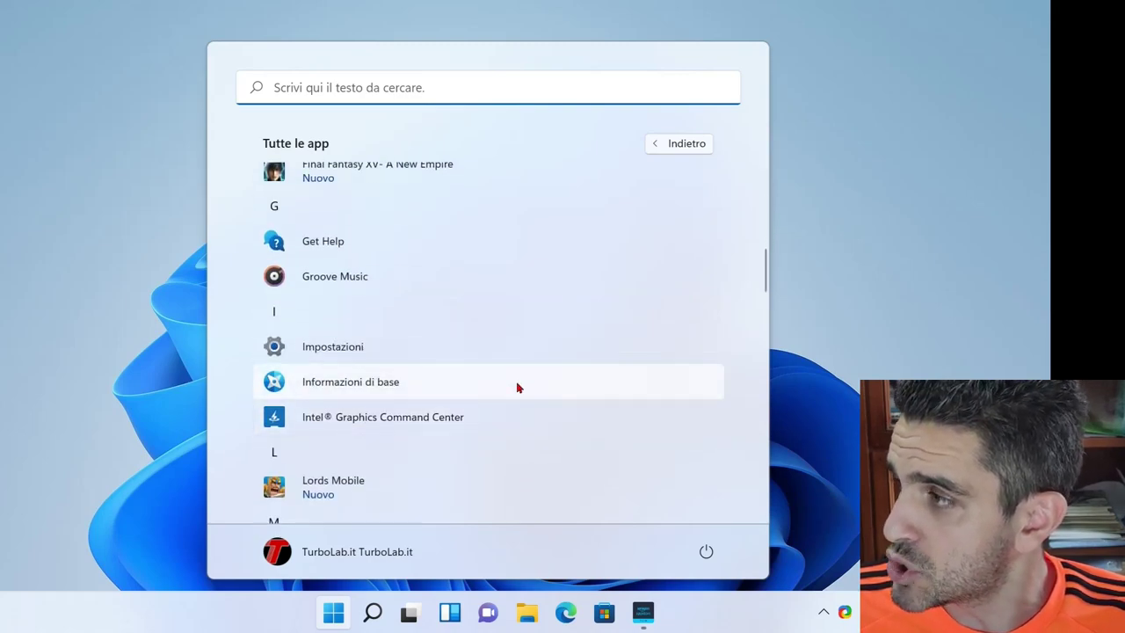
{"action": "scroll", "coordinate": [502, 382], "scroll_direction": "down", "scroll_amount": 6}
{"action": "scroll", "coordinate": [421, 338], "scroll_direction": "down", "scroll_amount": 5}
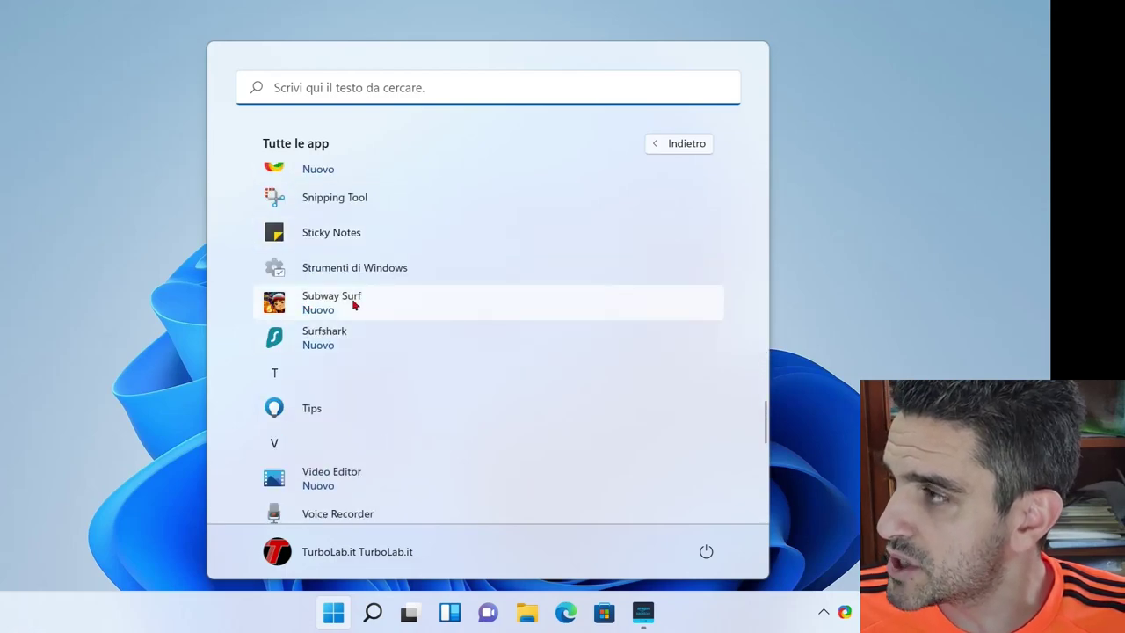
{"action": "left_click", "coordinate": [356, 302]}
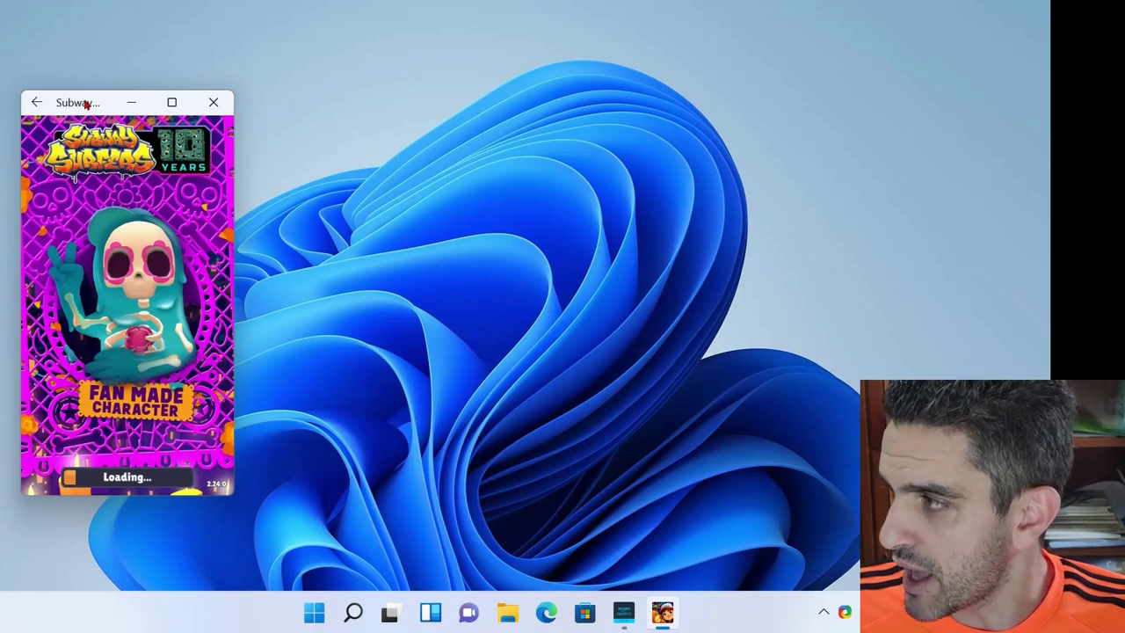
- Centre the Subway Surfers window, start a run and swipe to jump, roll and switch lanes
{"action": "left_click_drag", "start_coordinate": [85, 104], "coordinate": [413, 66]}
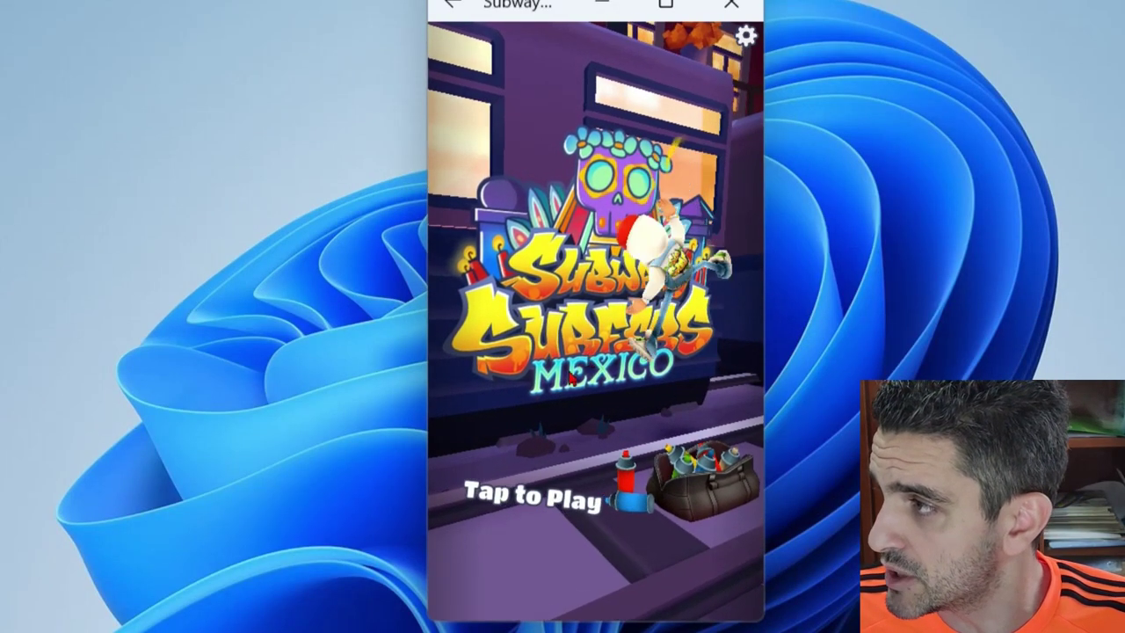
{"action": "left_click", "coordinate": [573, 378]}
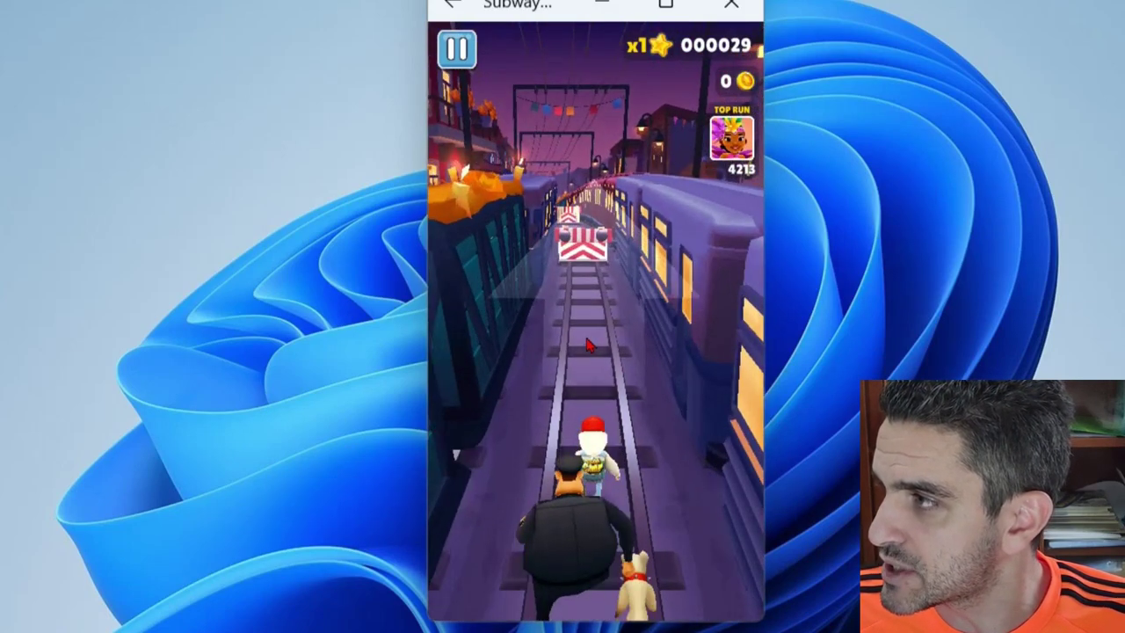
{"action": "mouse_move", "coordinate": [589, 345]}
{"action": "left_mouse_down"}
{"action": "mouse_move", "coordinate": [583, 255]}
{"action": "mouse_move", "coordinate": [616, 567]}
{"action": "left_mouse_up"}
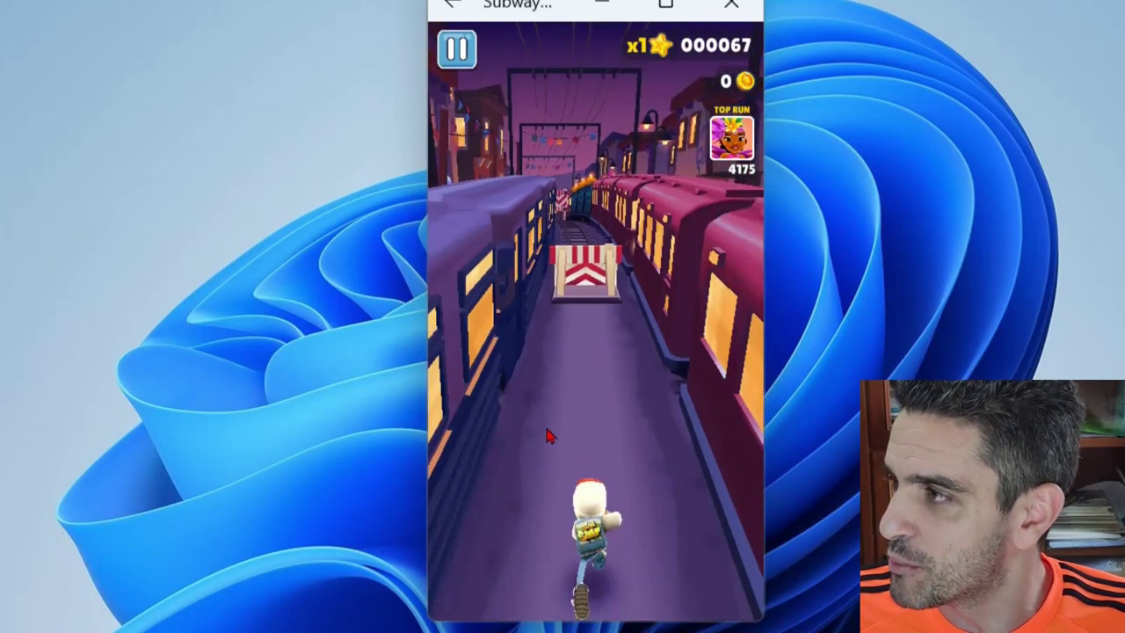
{"action": "left_click_drag", "start_coordinate": [548, 437], "coordinate": [580, 322]}
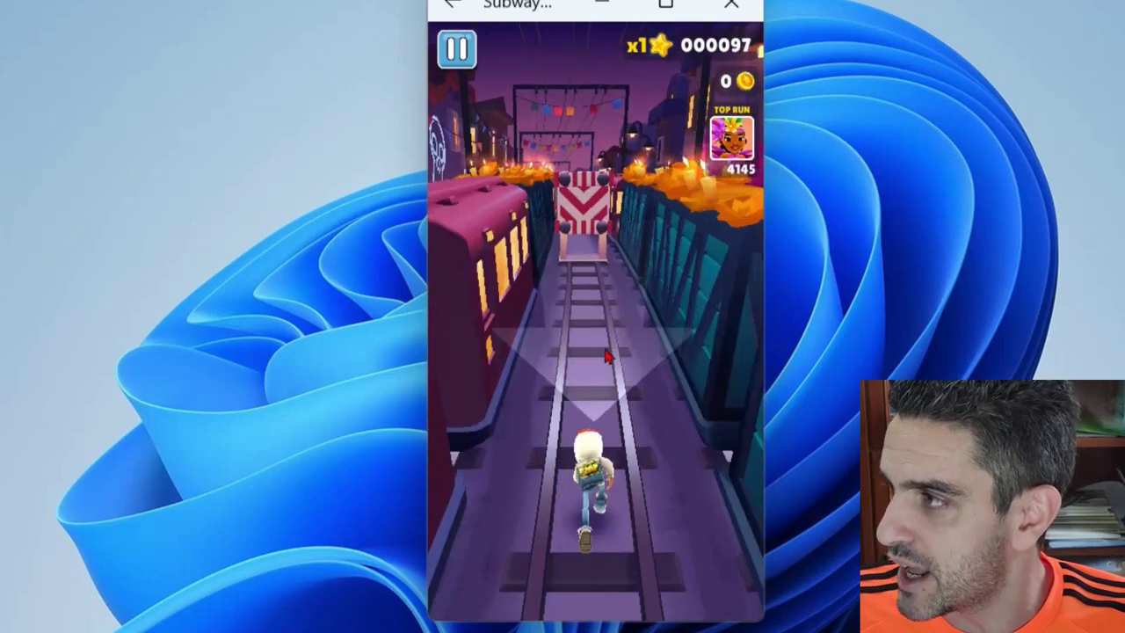
{"action": "left_click_drag", "start_coordinate": [606, 356], "coordinate": [622, 448]}
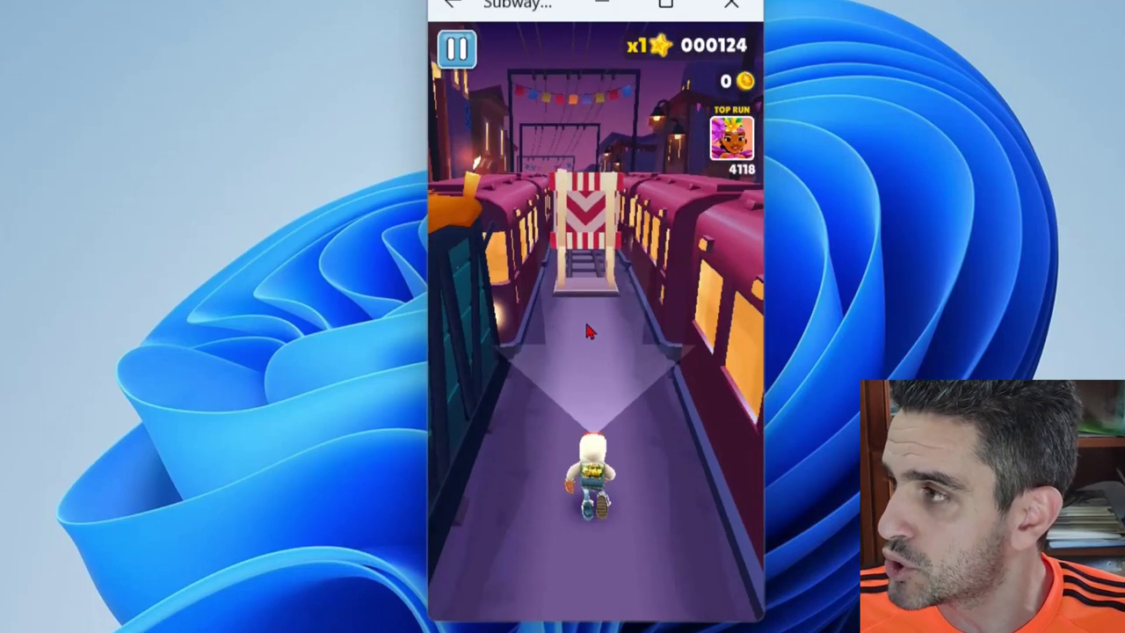
{"action": "left_click_drag", "start_coordinate": [584, 319], "coordinate": [597, 519]}
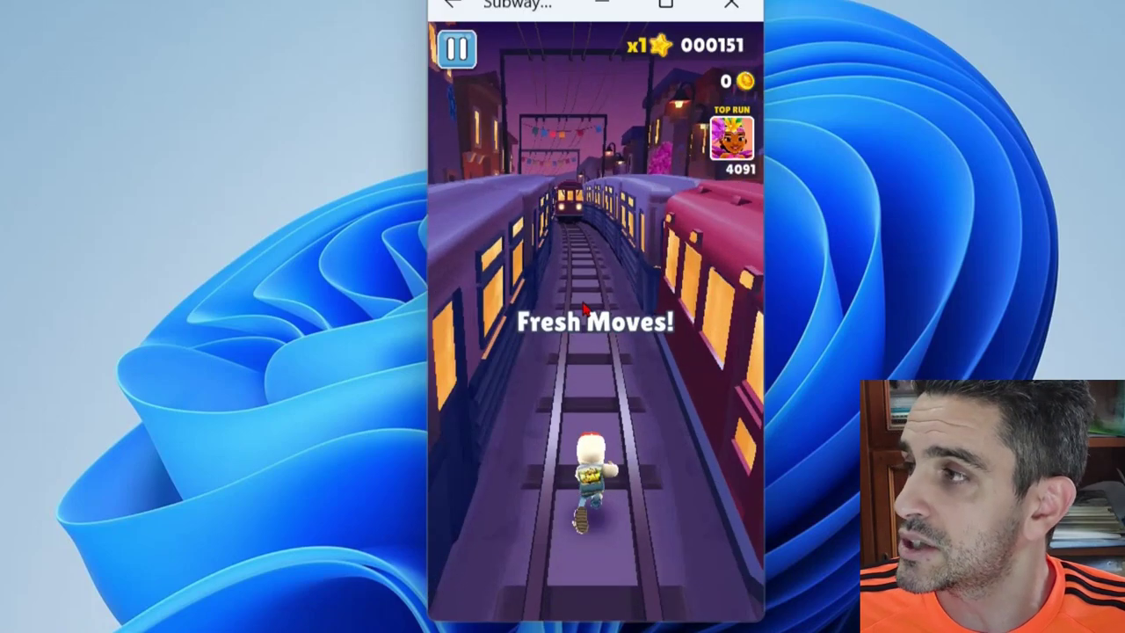
{"action": "left_click_drag", "start_coordinate": [583, 308], "coordinate": [334, 376]}
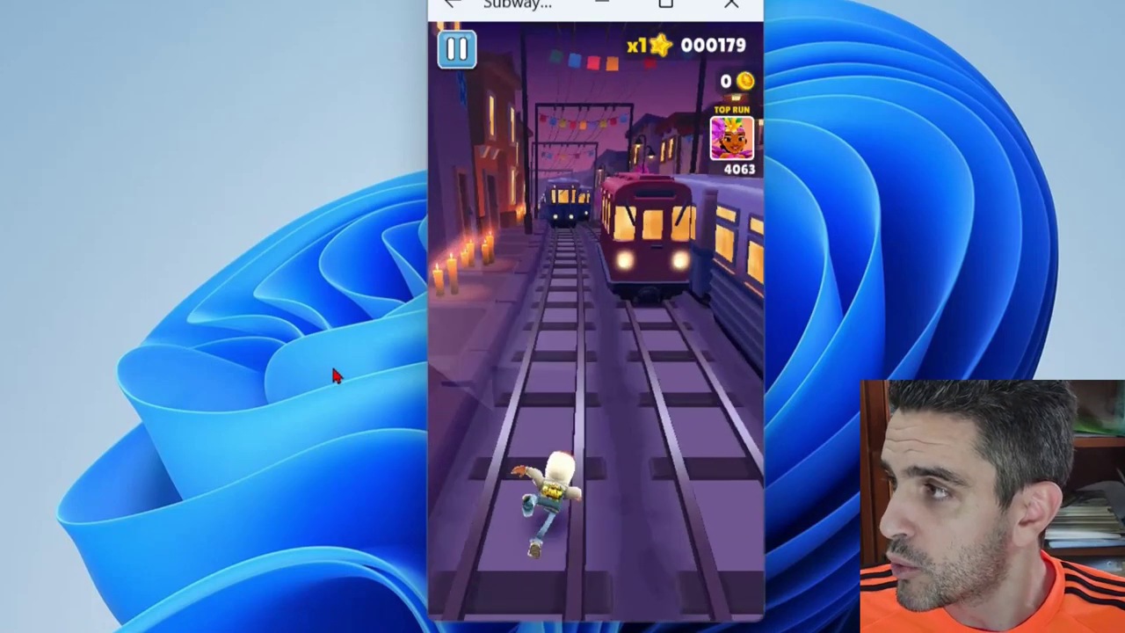
{"action": "left_click_drag", "start_coordinate": [563, 378], "coordinate": [674, 396]}
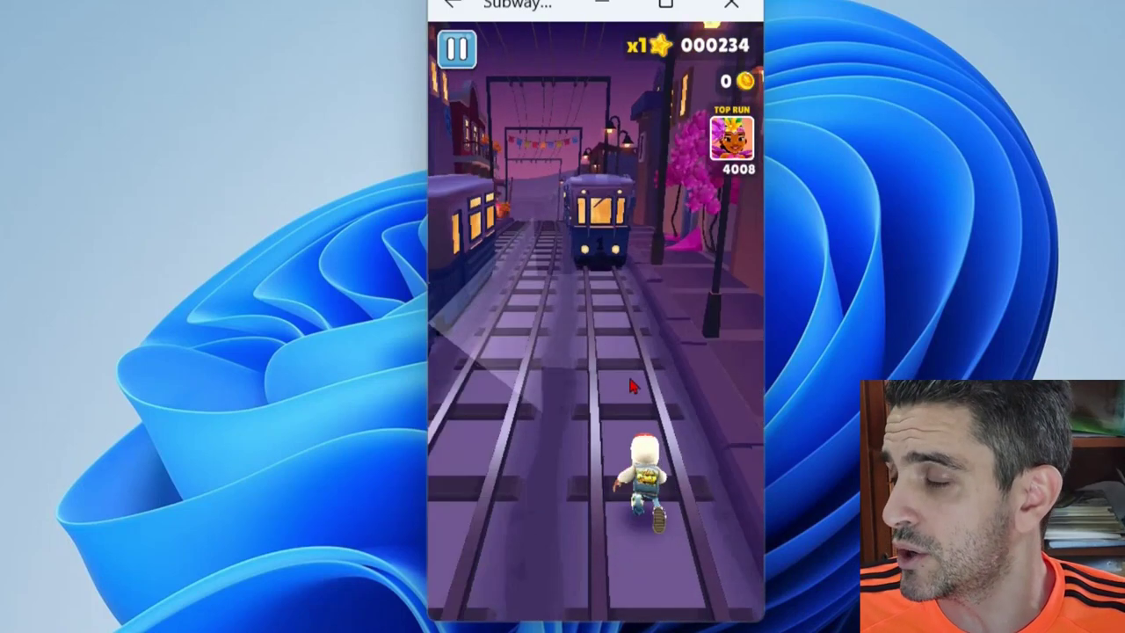
{"action": "left_click_drag", "start_coordinate": [630, 387], "coordinate": [510, 395]}
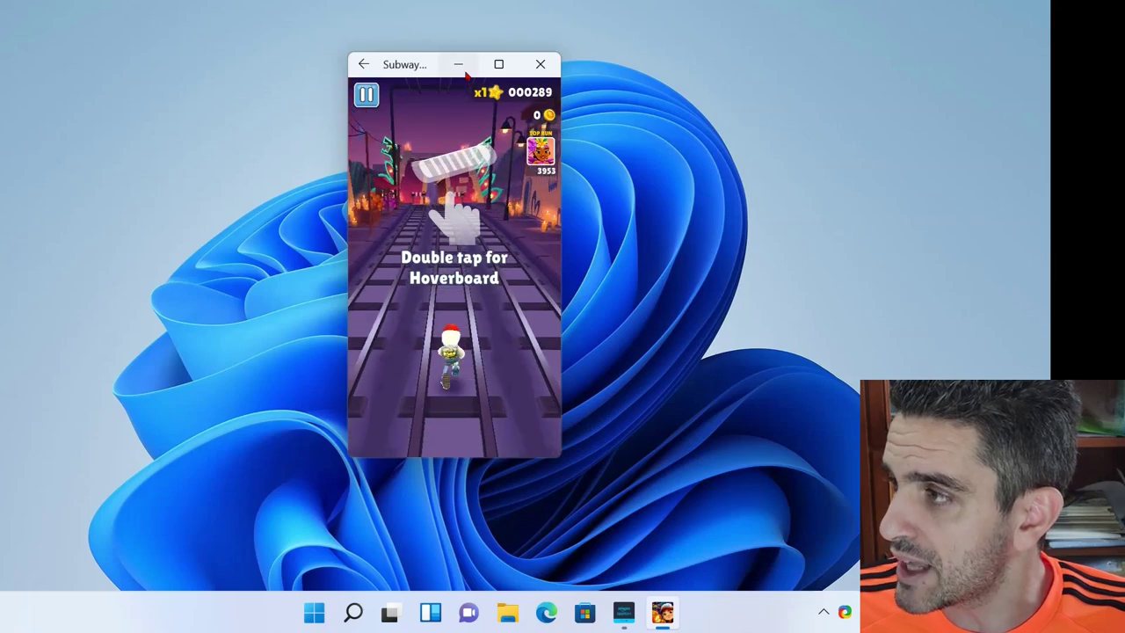
- Minimize Subway Surfers and launch Lords Mobile from the Start menu
{"action": "left_click", "coordinate": [463, 70]}
{"action": "left_click", "coordinate": [307, 601]}
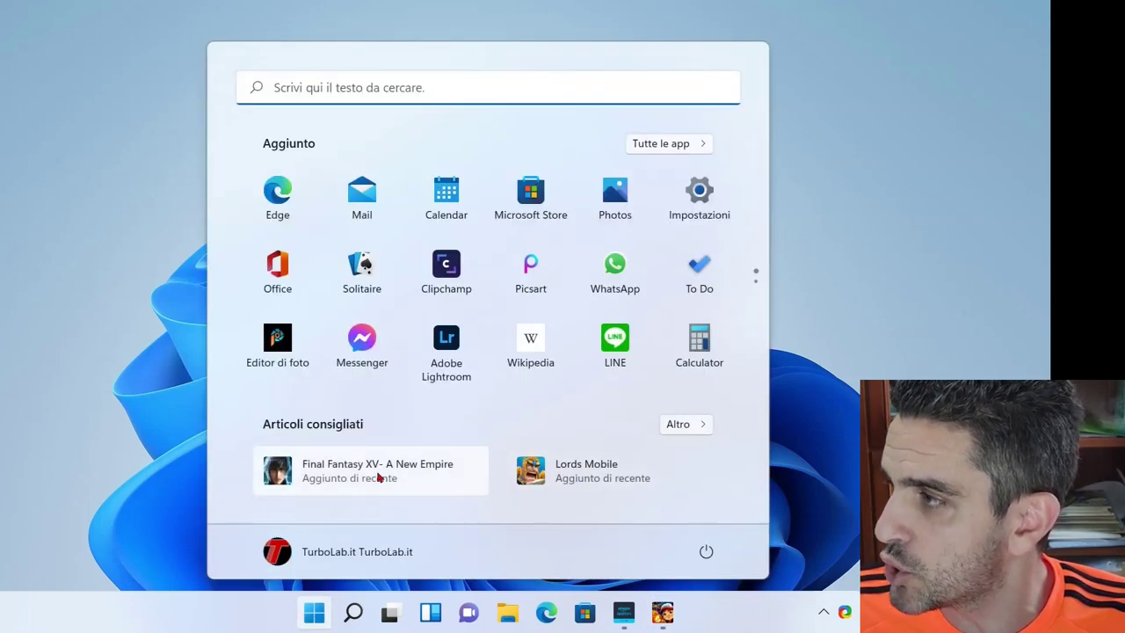
{"action": "left_click", "coordinate": [612, 476]}
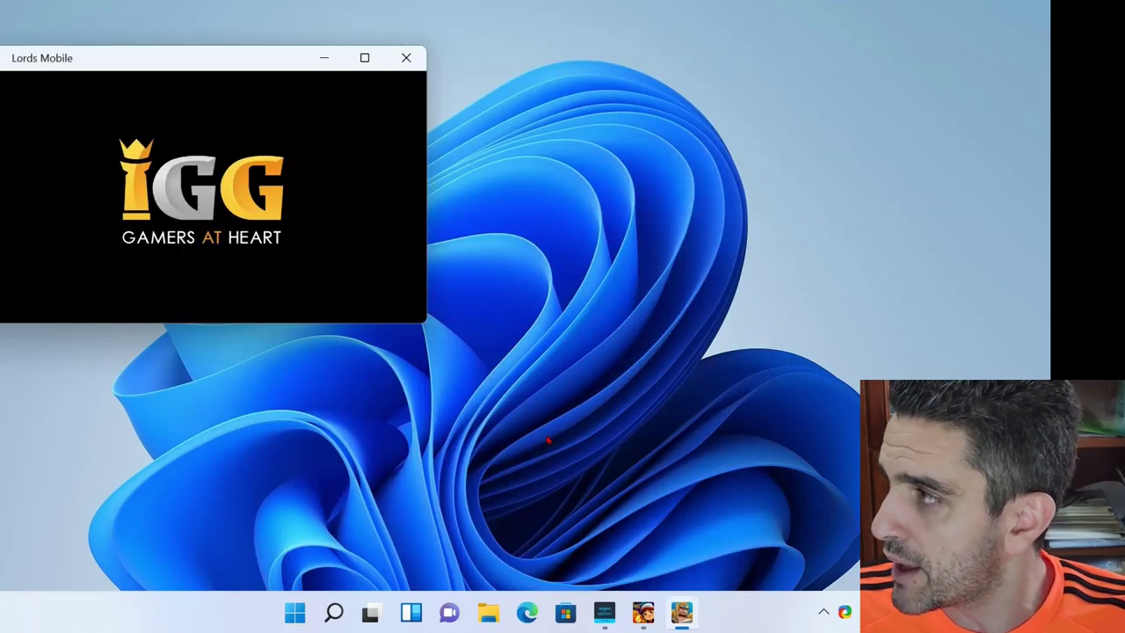
- Restore Subway Surfers, place it beside Lords Mobile, and resume the paused run
{"action": "left_click", "coordinate": [643, 613]}
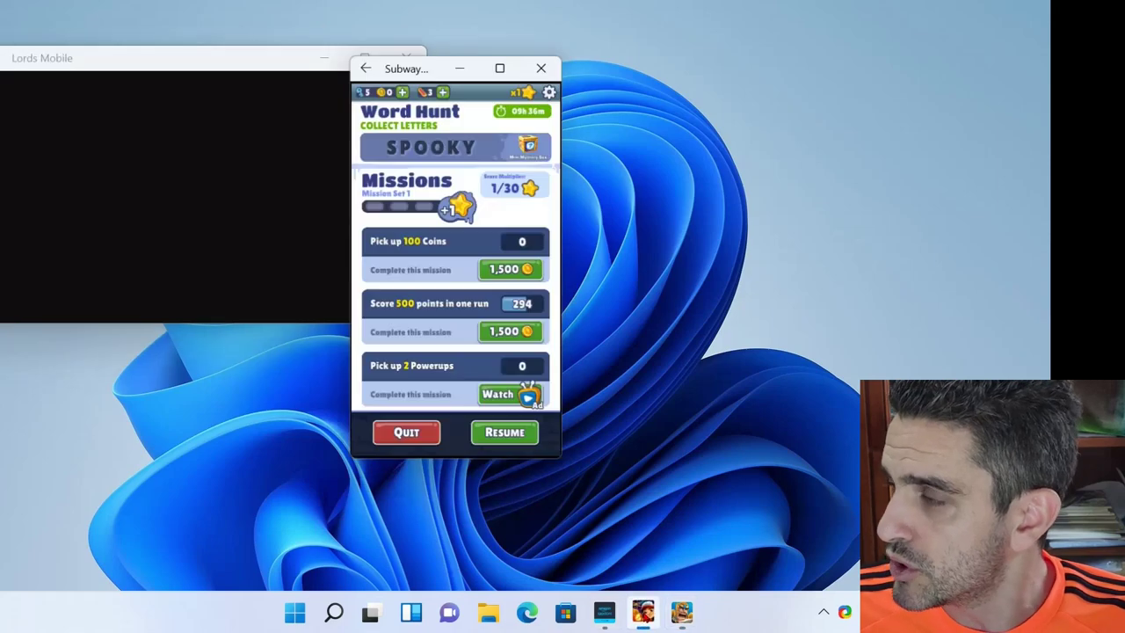
{"action": "left_click_drag", "start_coordinate": [422, 74], "coordinate": [578, 95]}
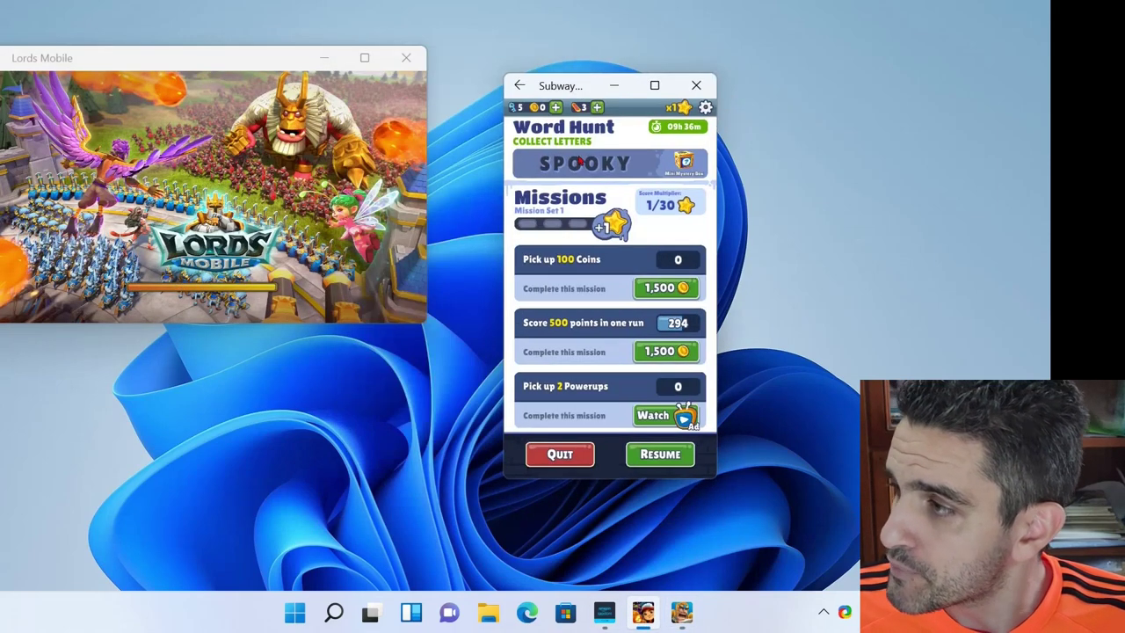
{"action": "left_click", "coordinate": [661, 454]}
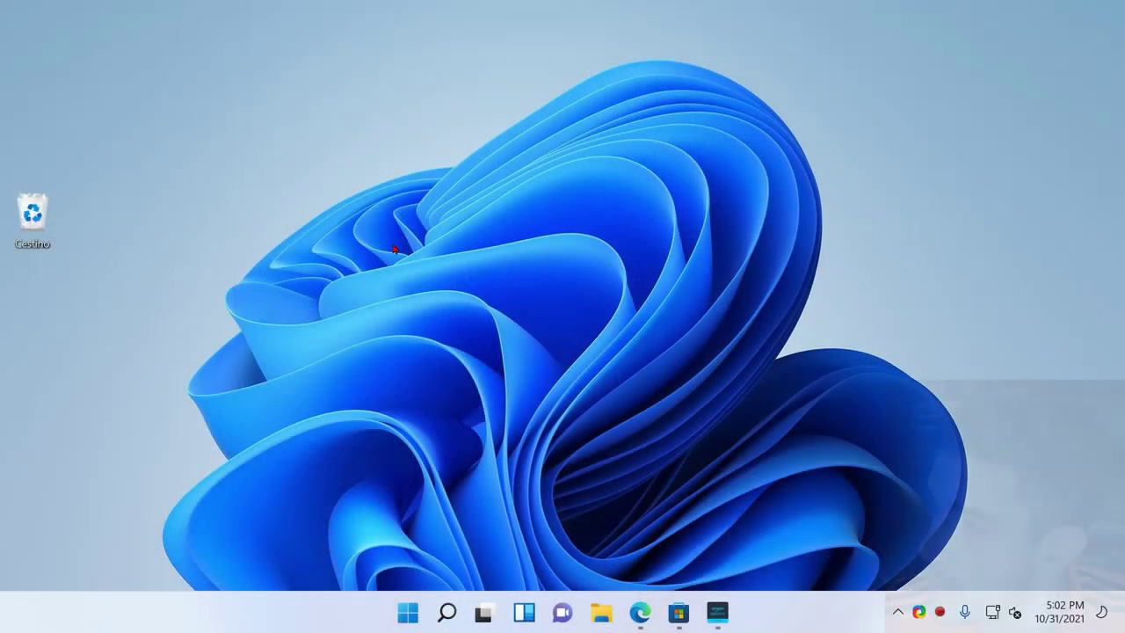
- Search 'android' and open Windows Subsystem for Android Settings
{"action": "left_click", "coordinate": [415, 614]}
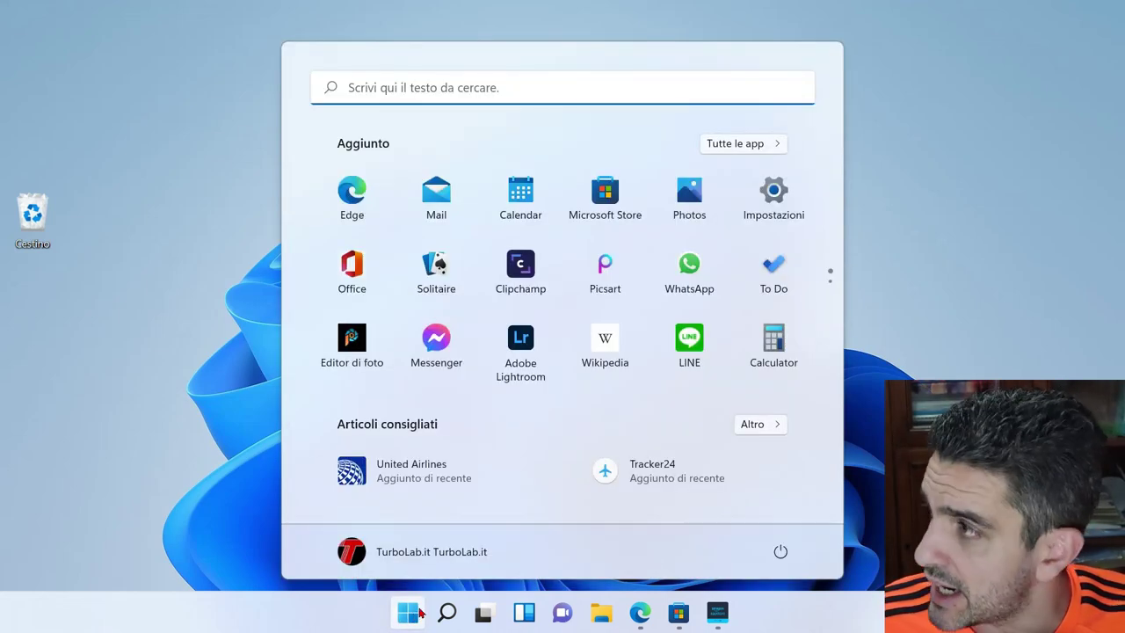
{"action": "left_click", "coordinate": [454, 100]}
{"action": "type", "text": "a"}
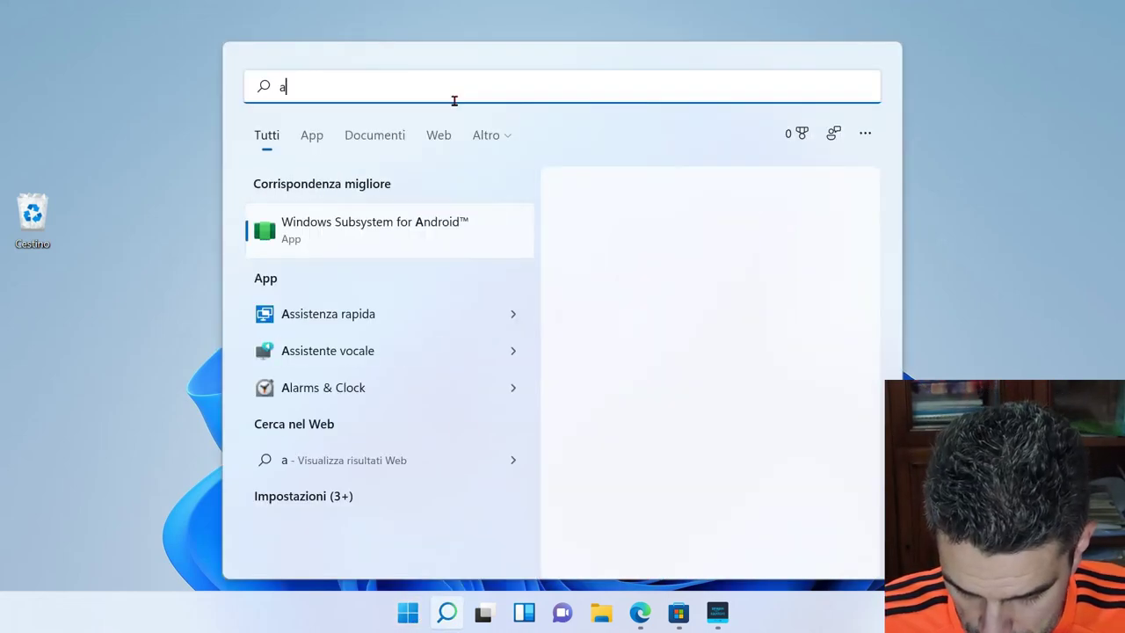
{"action": "type", "text": "ndroid"}
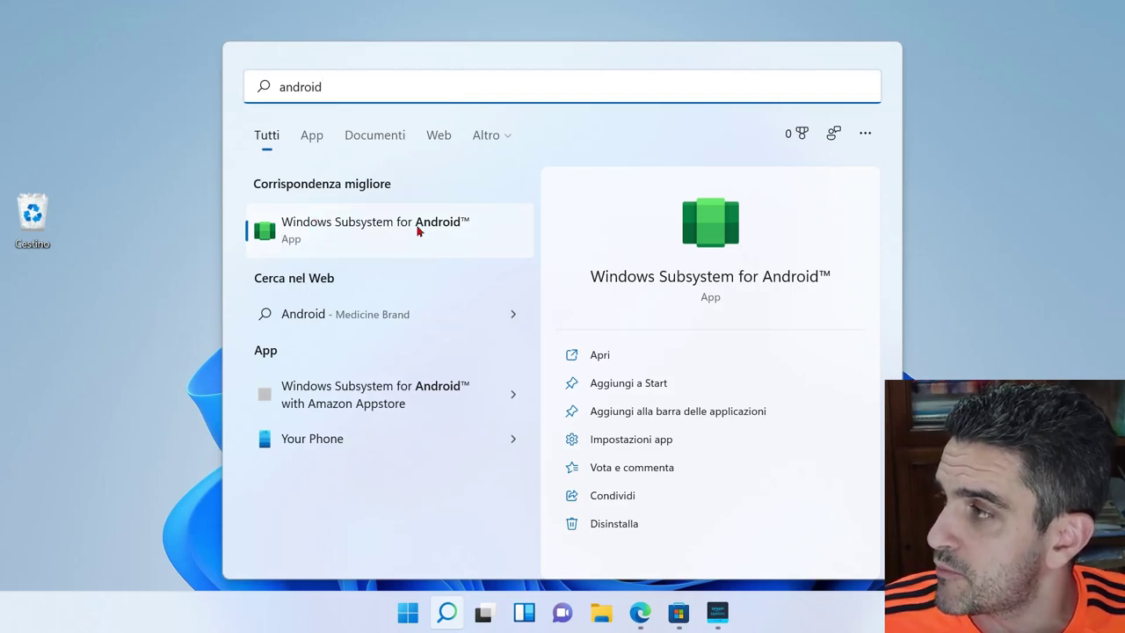
{"action": "left_click", "coordinate": [311, 240]}
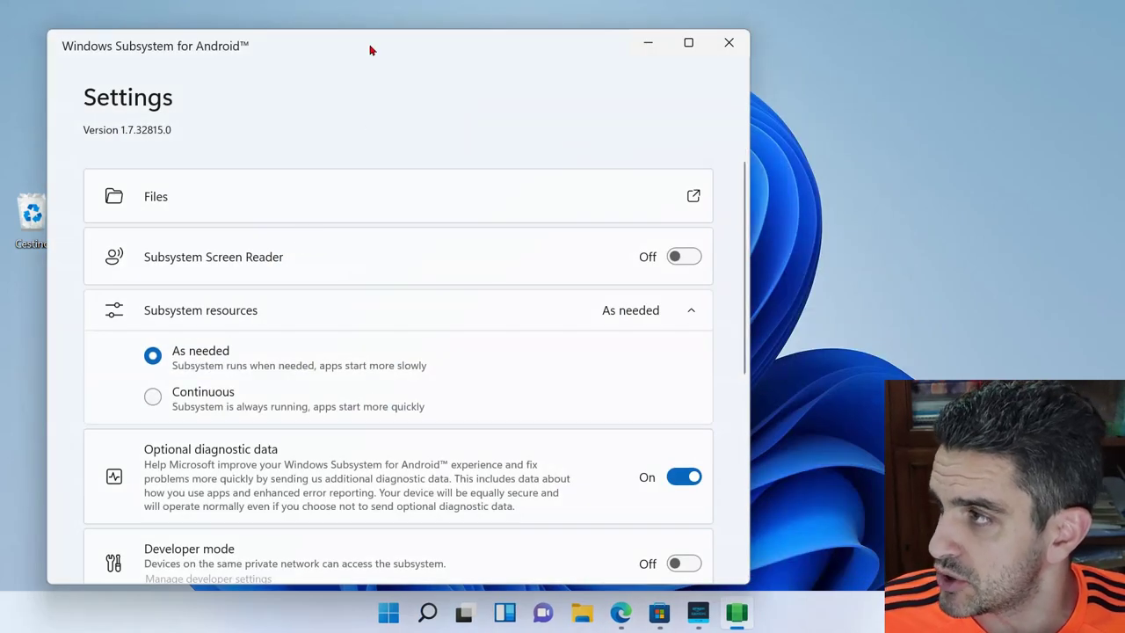
- Move the settings window right, then view and close the subsystem's Downloads files
{"action": "left_click_drag", "start_coordinate": [371, 50], "coordinate": [476, 30]}
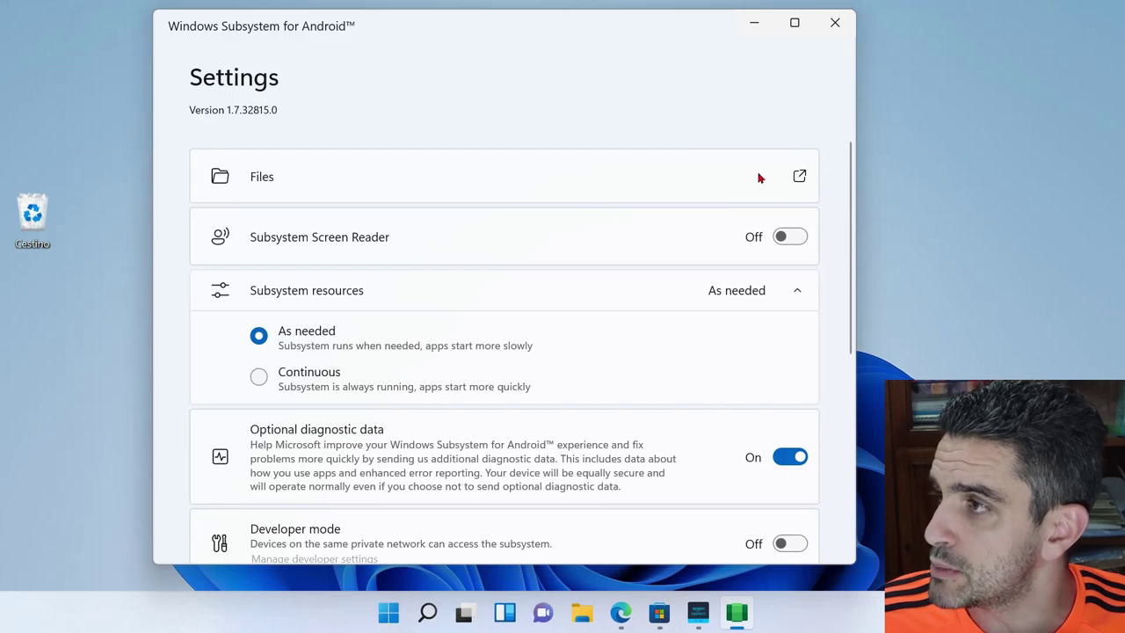
{"action": "left_click", "coordinate": [799, 176]}
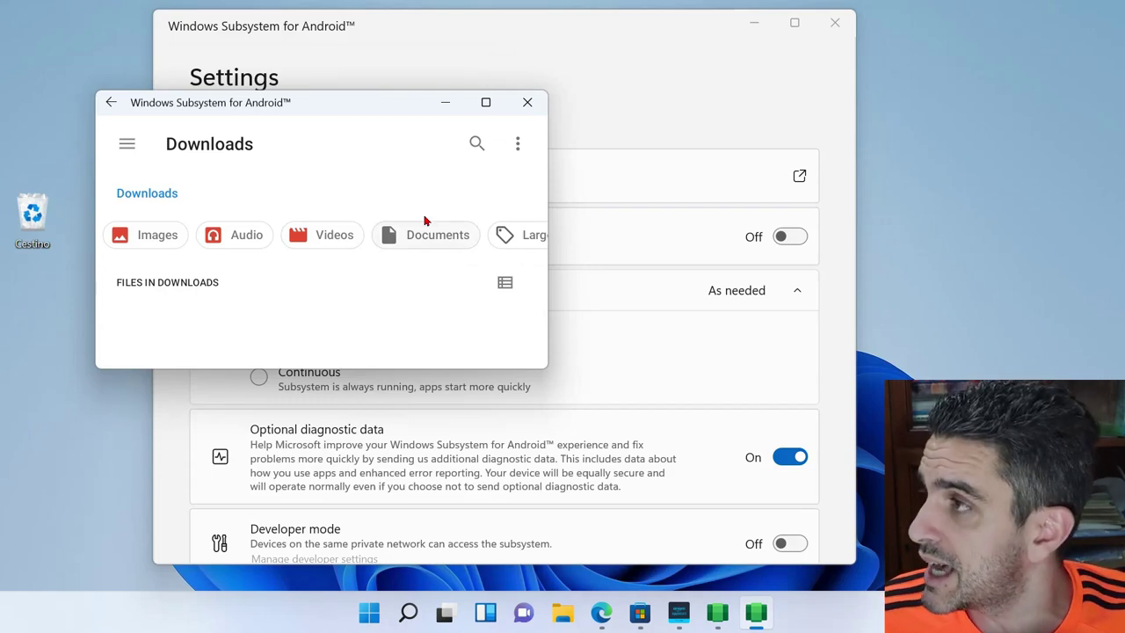
{"action": "left_click", "coordinate": [528, 102]}
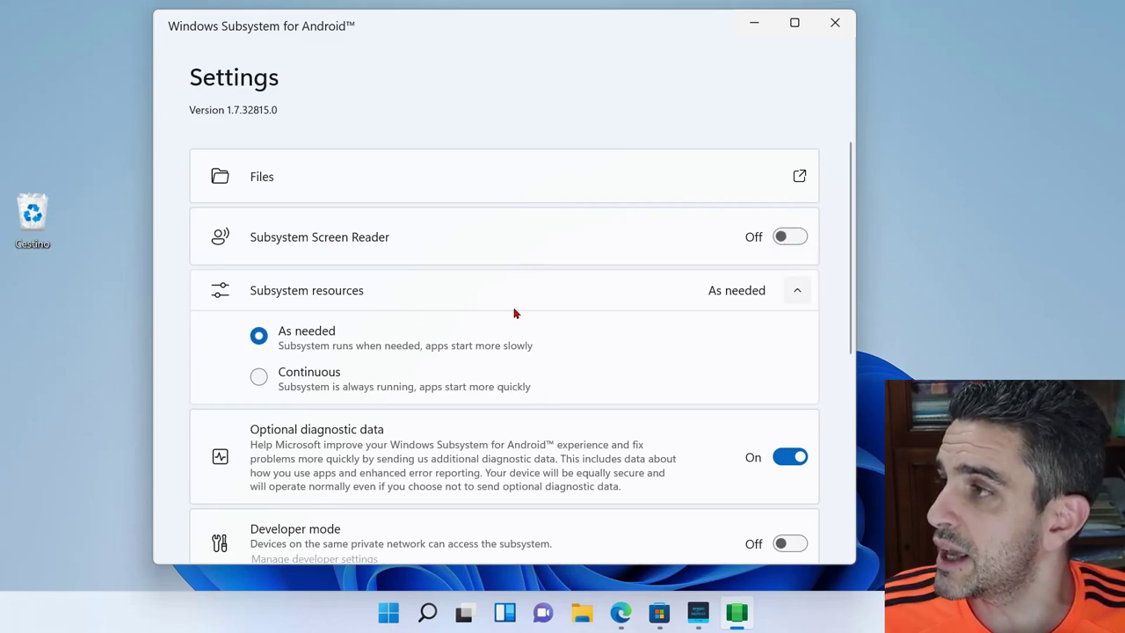
{"action": "scroll", "coordinate": [828, 307], "scroll_direction": "down", "scroll_amount": 1}
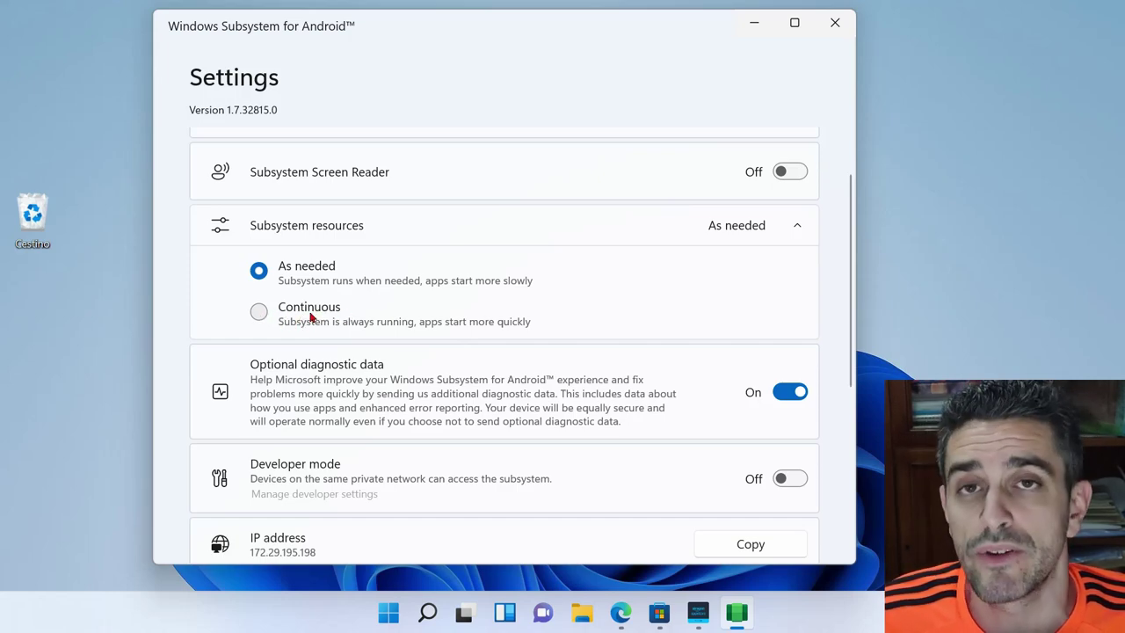
- Scroll down to developer mode, IP address, reset-to-defaults and turn-off options
{"action": "scroll", "coordinate": [473, 351], "scroll_direction": "down", "scroll_amount": 3}
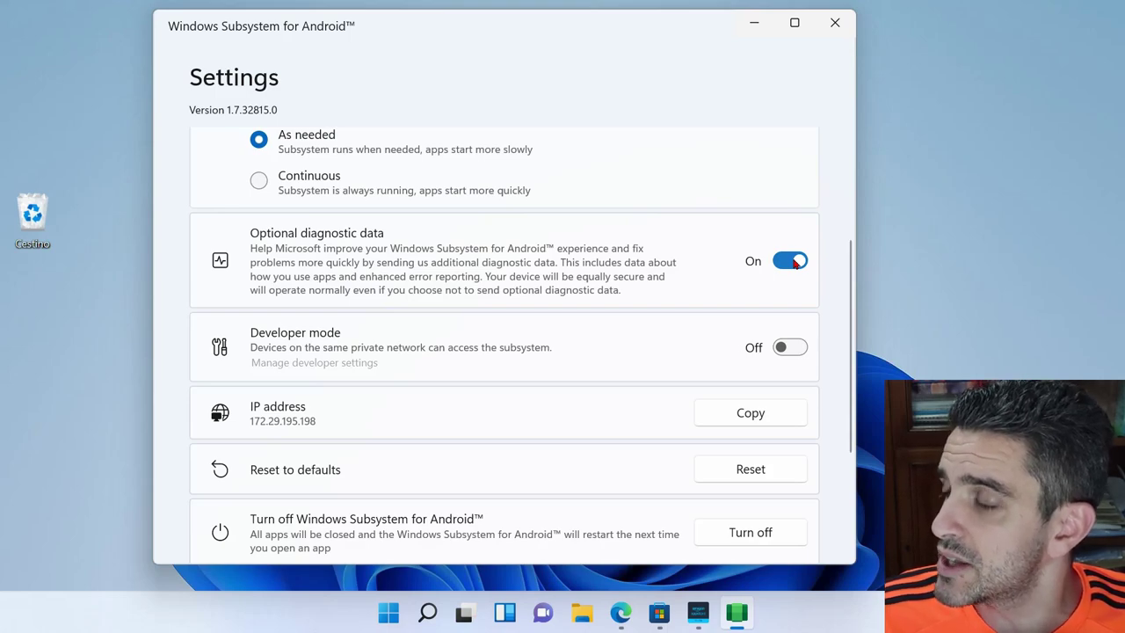
{"action": "scroll", "coordinate": [701, 296], "scroll_direction": "down", "scroll_amount": 3}
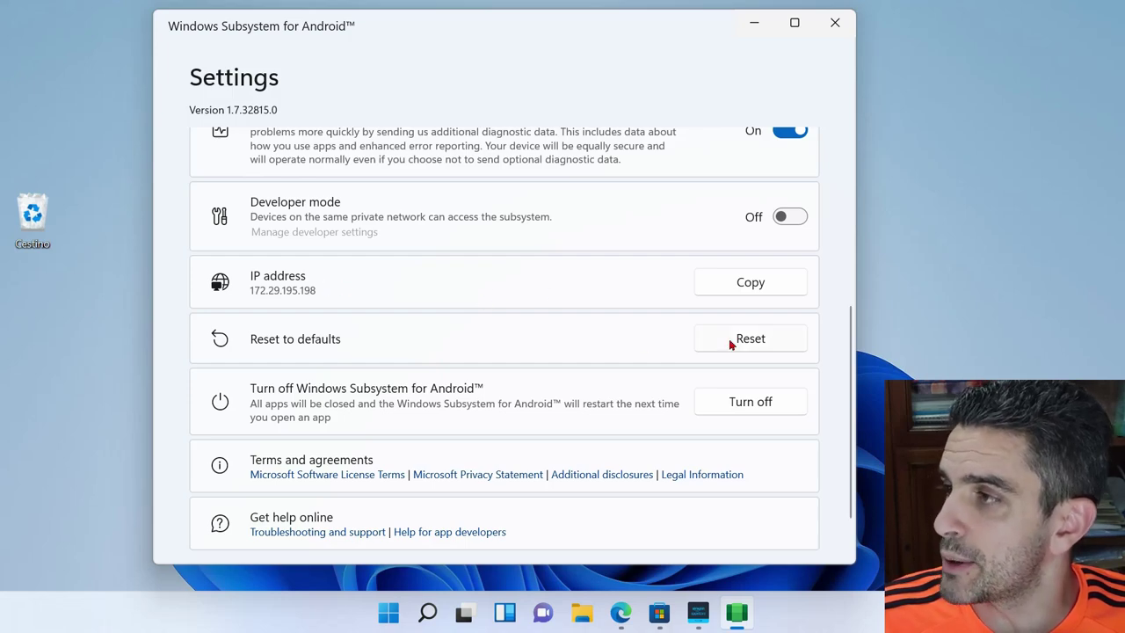
{"action": "scroll", "coordinate": [609, 340], "scroll_direction": "down", "scroll_amount": 2}
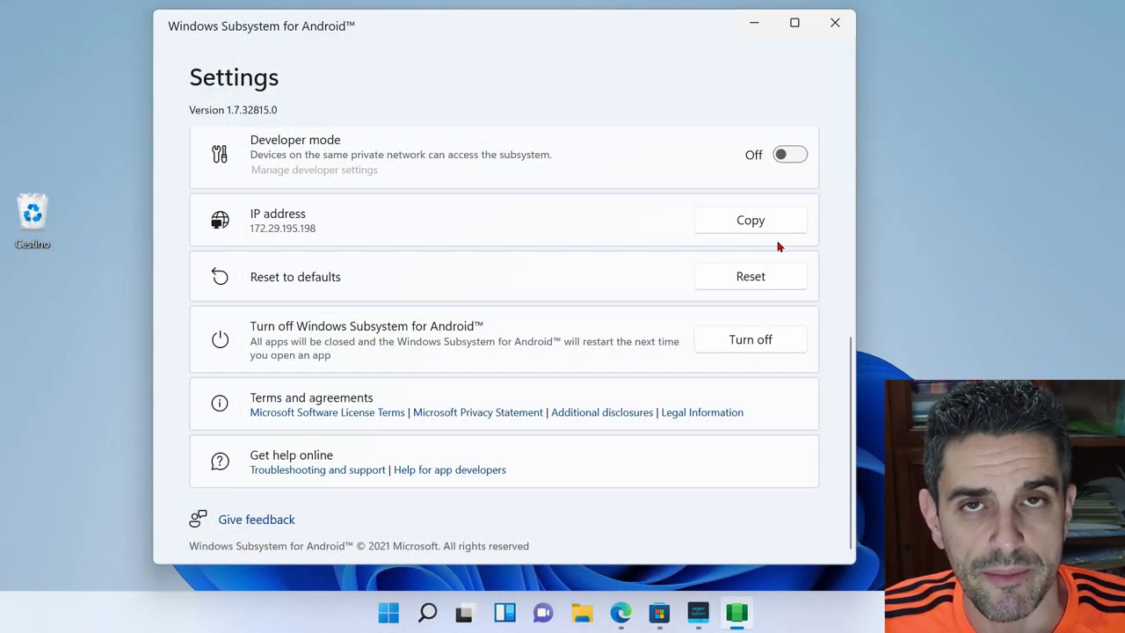
{"action": "left_click", "coordinate": [754, 23]}
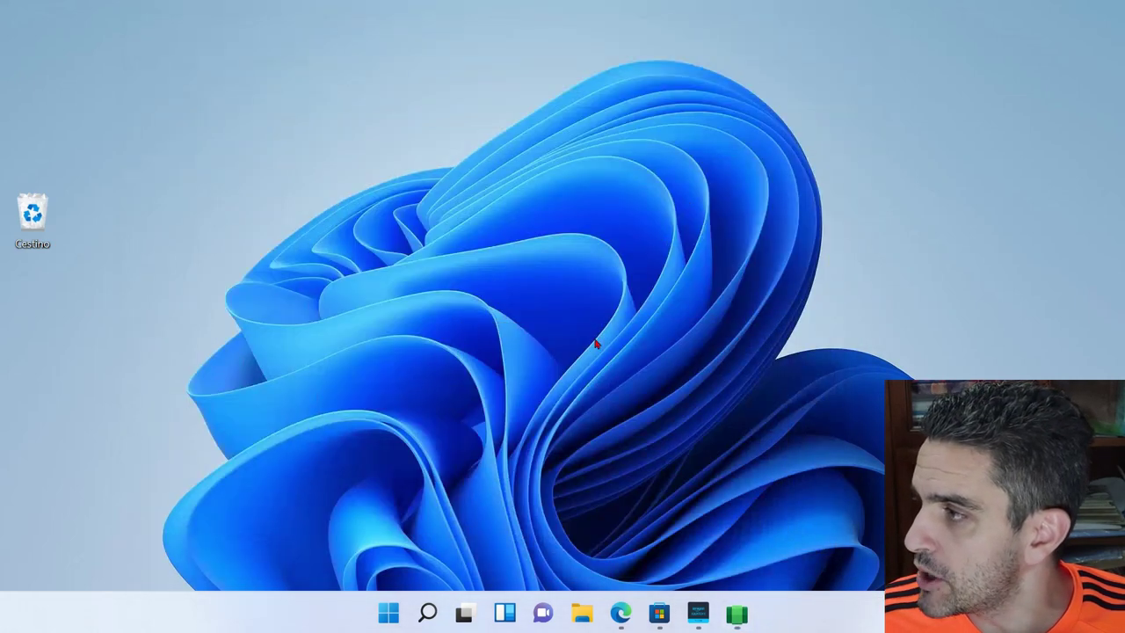
{"action": "left_click", "coordinate": [383, 622]}
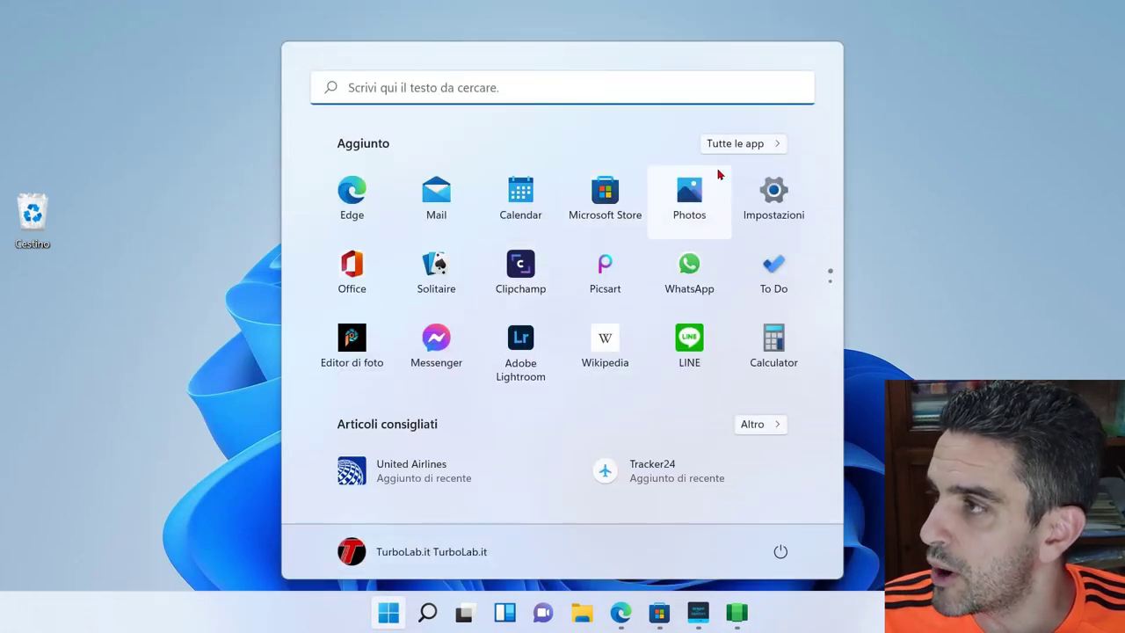
{"action": "left_click", "coordinate": [752, 146]}
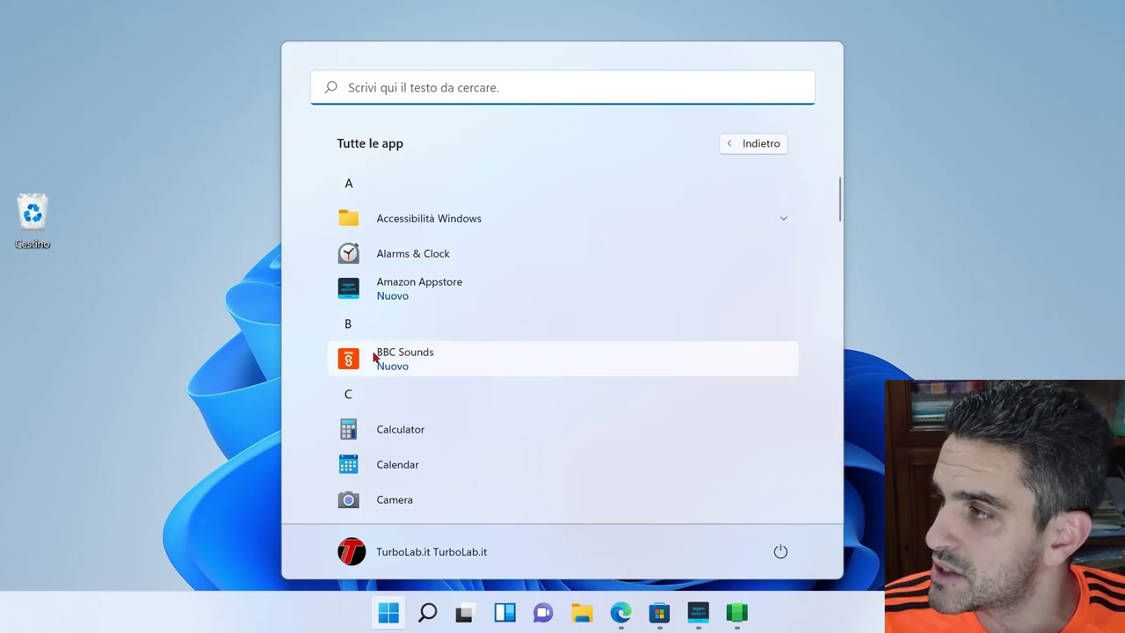
{"action": "right_click", "coordinate": [436, 364]}
{"action": "mouse_move", "coordinate": [532, 408]}
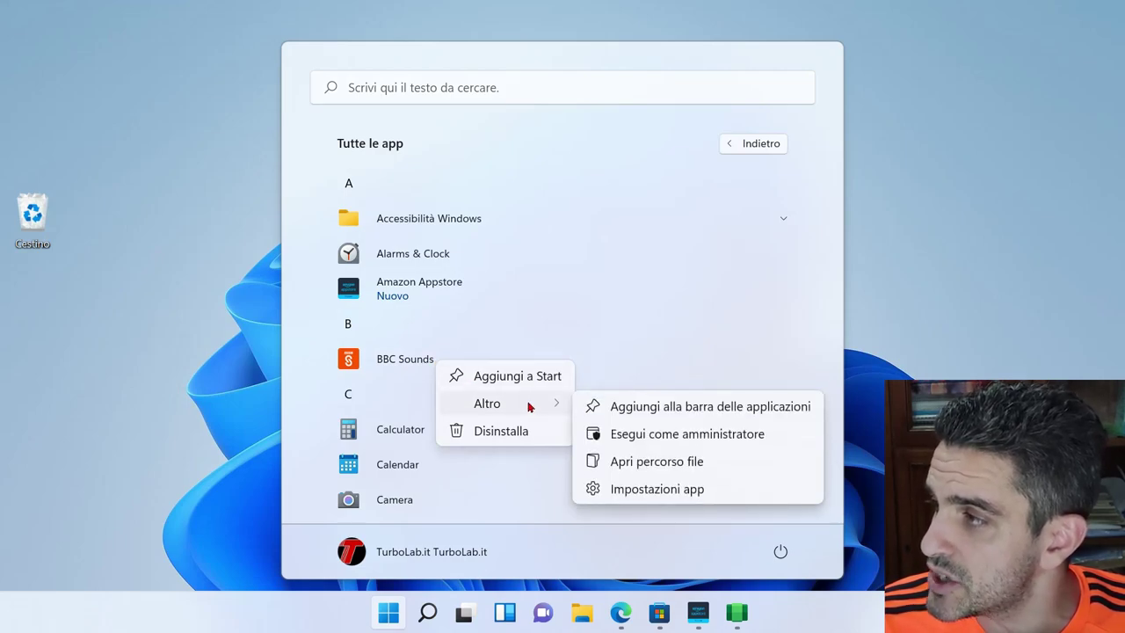
{"action": "left_click", "coordinate": [496, 434]}
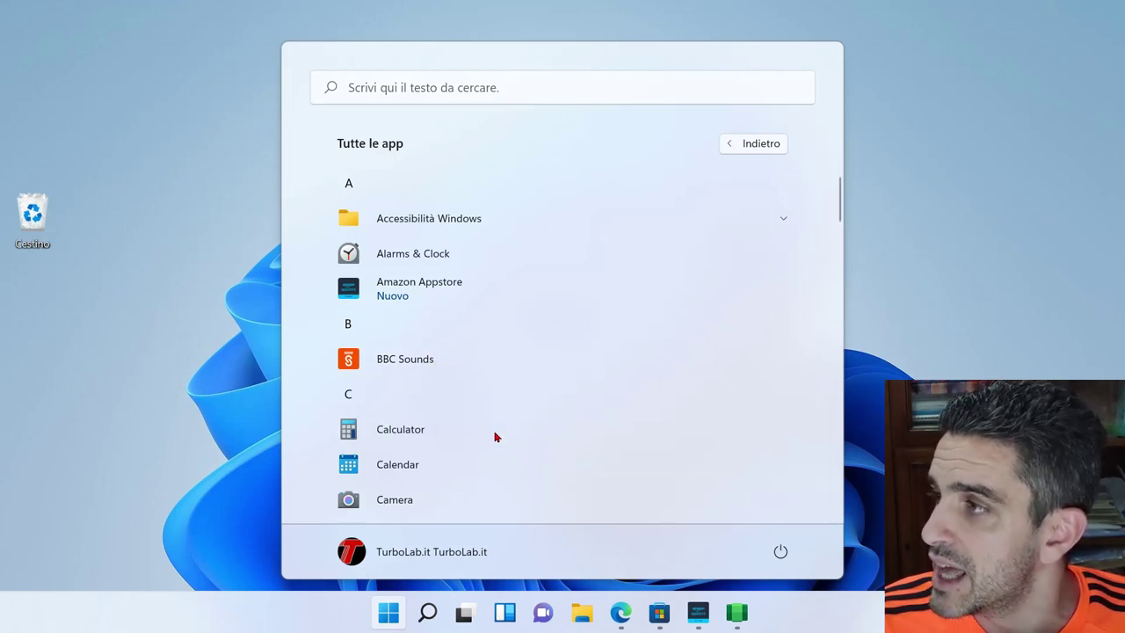
{"action": "left_click", "coordinate": [641, 312]}
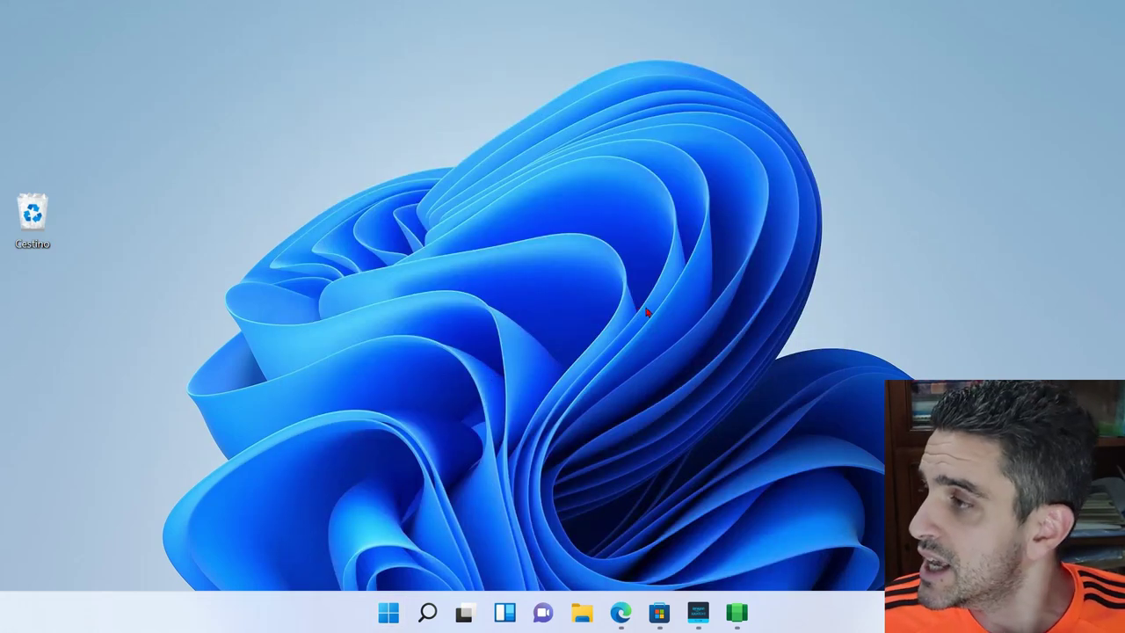
- Search 'amaz' and uninstall Amazon Appstore, confirming with Disinstalla
{"action": "left_click", "coordinate": [383, 610]}
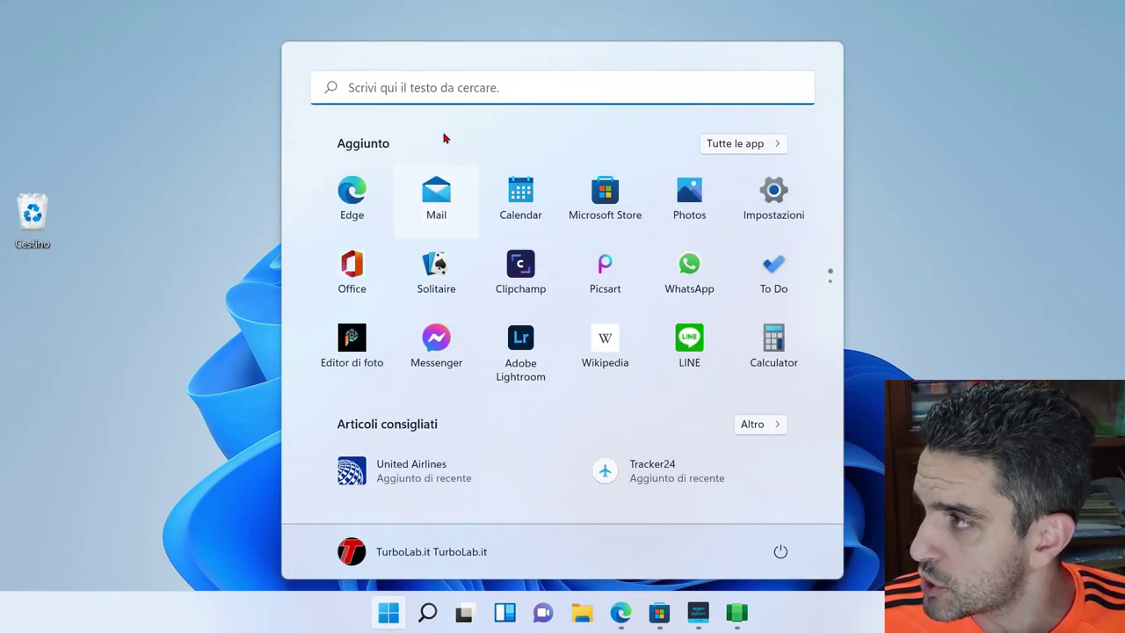
{"action": "left_click", "coordinate": [437, 98]}
{"action": "type", "text": "amaz"}
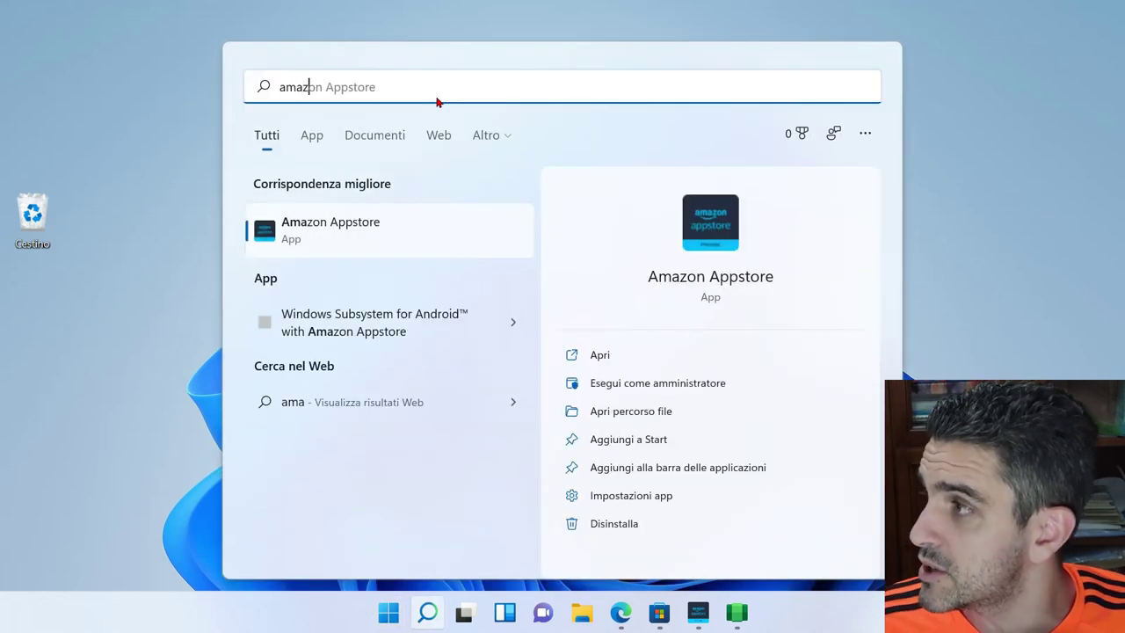
{"action": "right_click", "coordinate": [346, 231]}
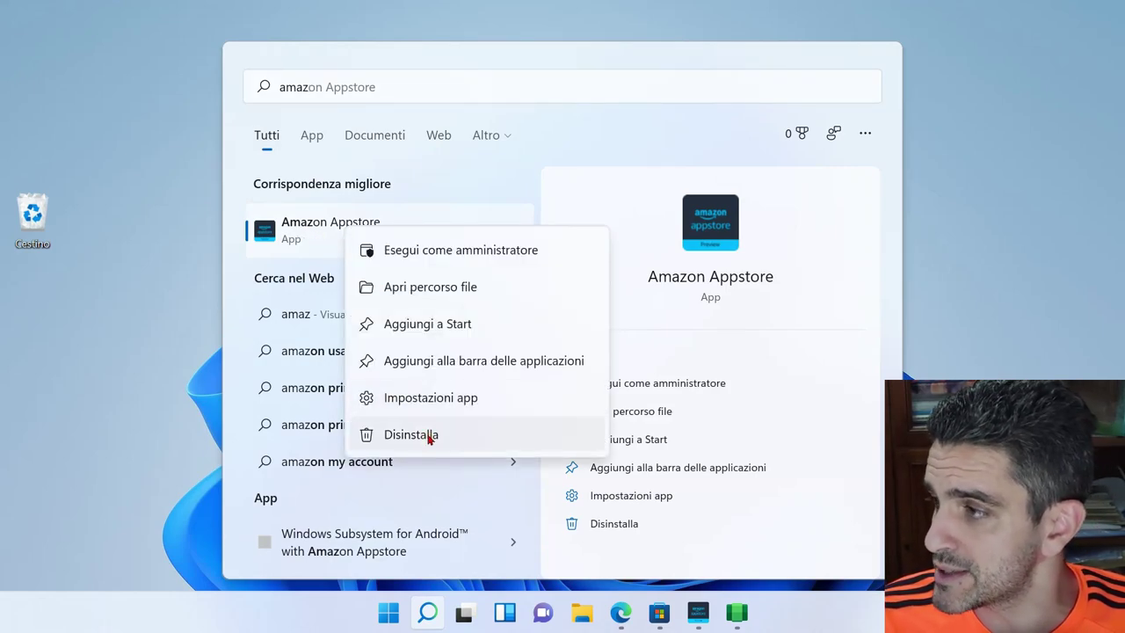
{"action": "left_click", "coordinate": [410, 435]}
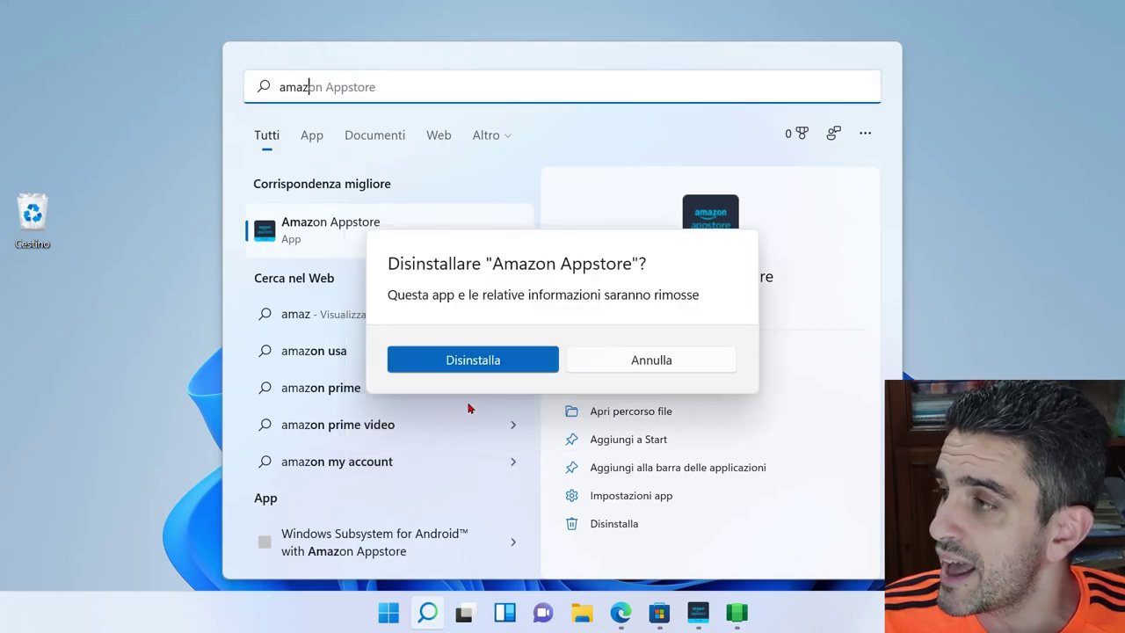
{"action": "left_click", "coordinate": [501, 368]}
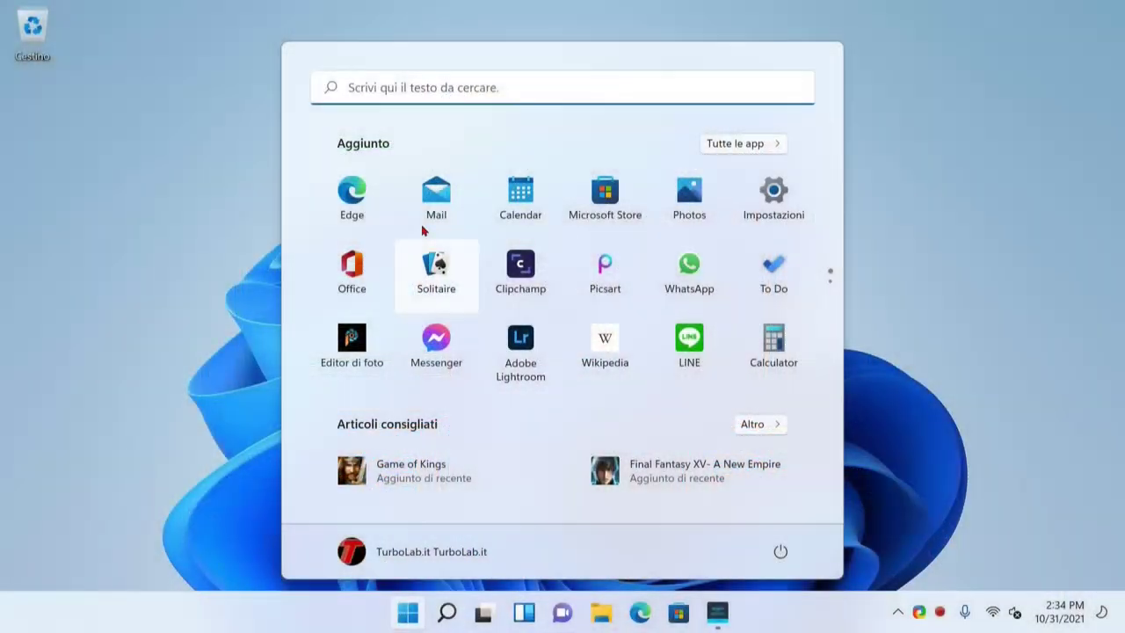
- Launch comiXology by searching 'comi', then close its window
{"action": "left_click", "coordinate": [411, 88]}
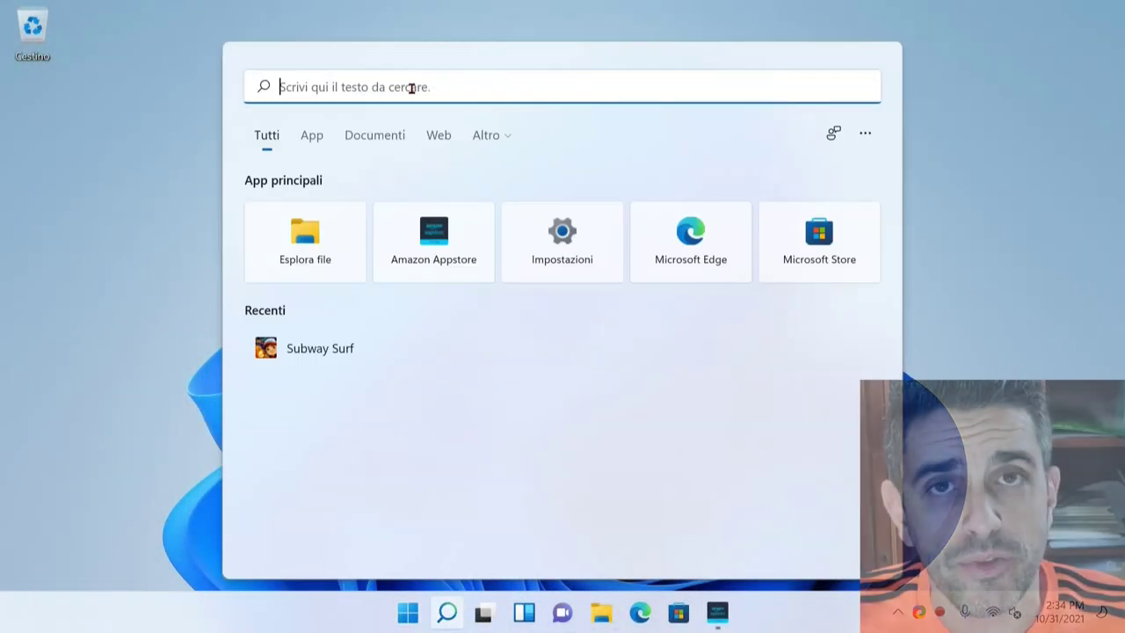
{"action": "type", "text": "comic"}
{"action": "key", "text": "Return"}
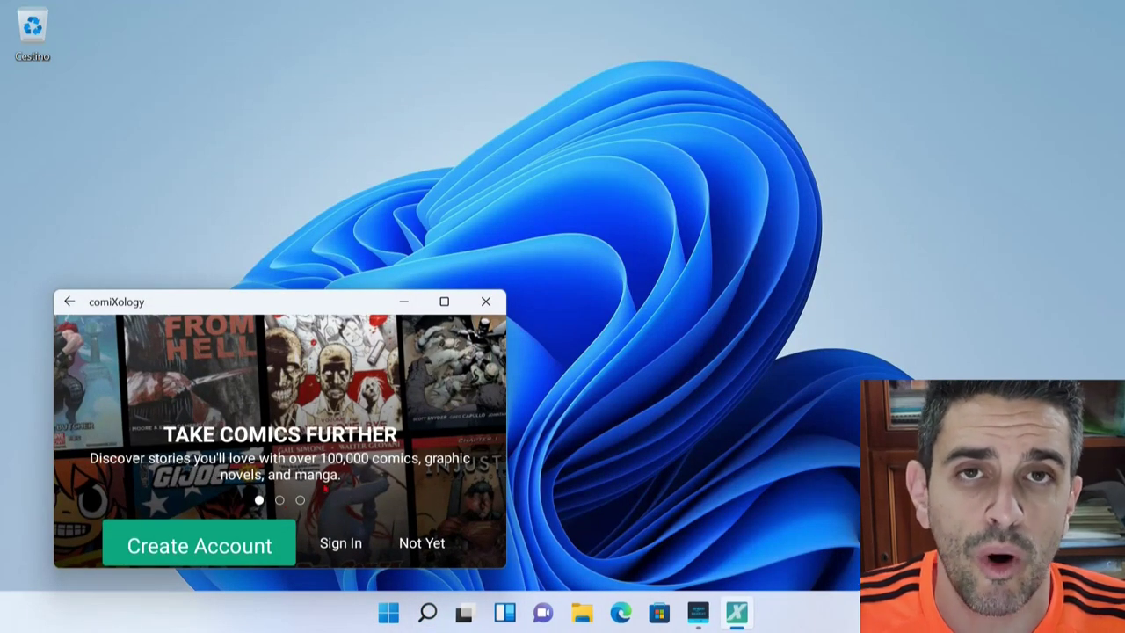
{"action": "left_click", "coordinate": [486, 302]}
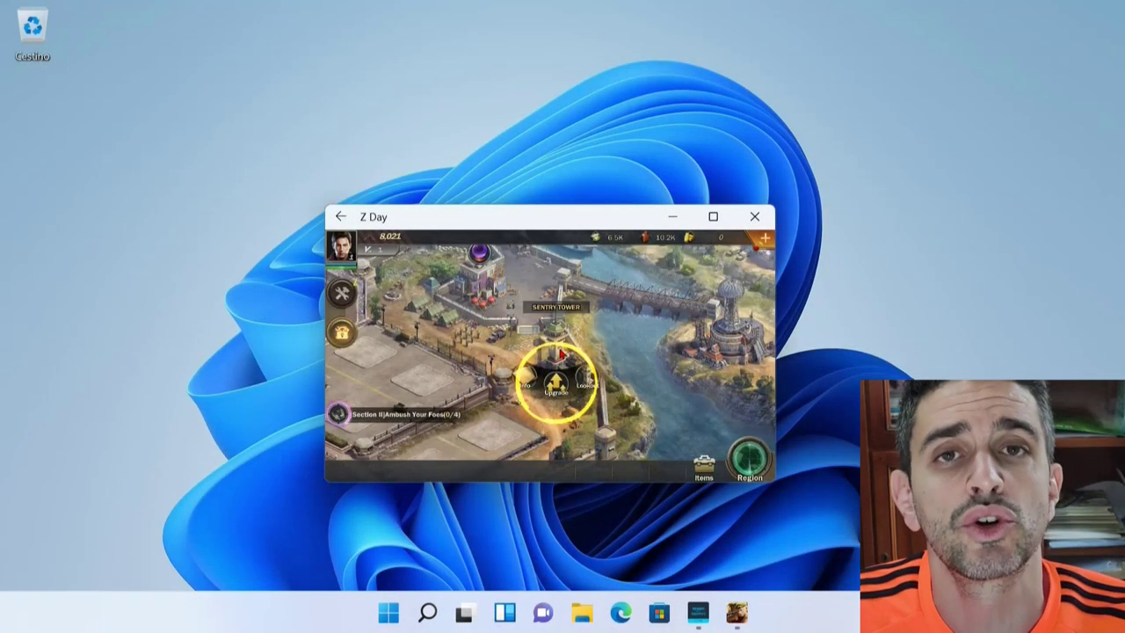
- Upgrade the Sentry Tower and dismiss the advisor's alert
{"action": "left_click", "coordinate": [559, 361]}
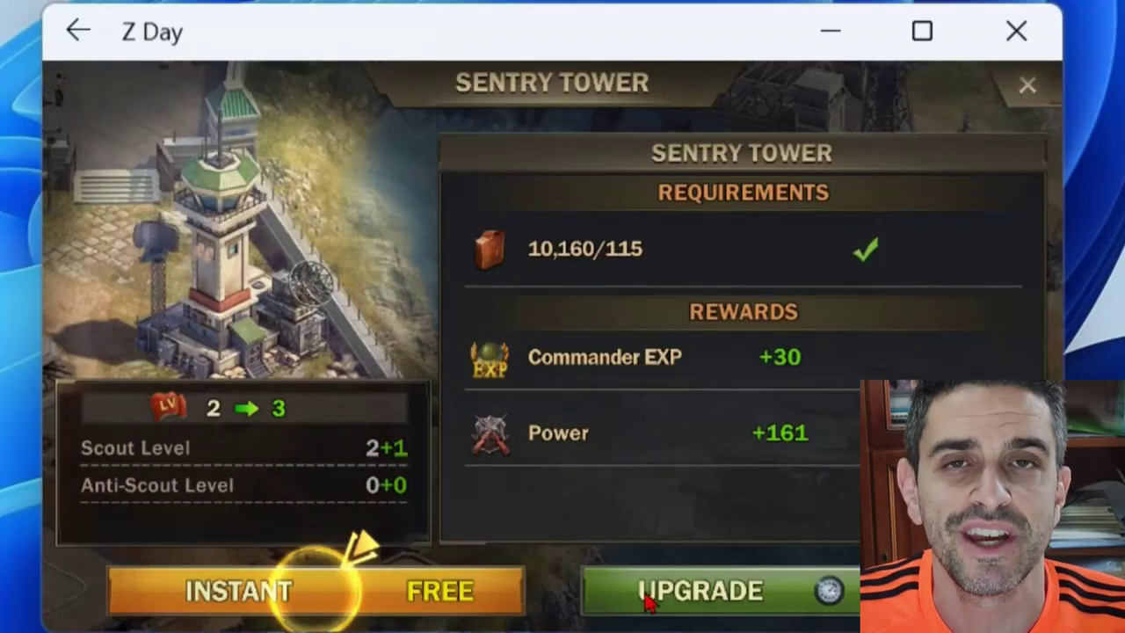
{"action": "left_click", "coordinate": [622, 466]}
{"action": "left_click", "coordinate": [1003, 292]}
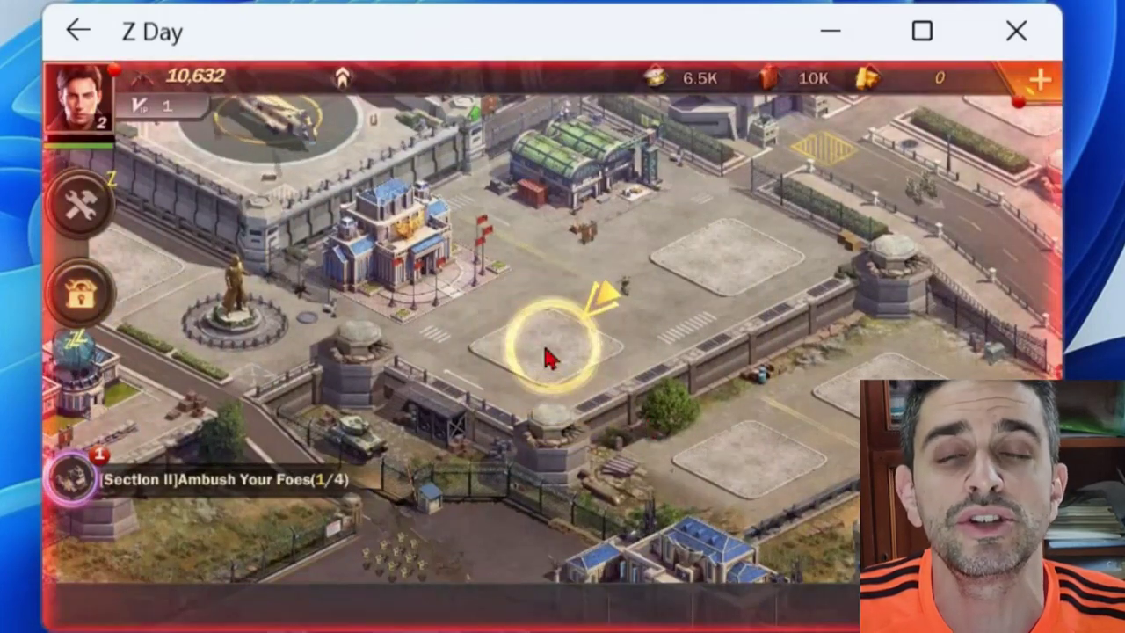
- Build the Drill Grounds
{"action": "left_click", "coordinate": [542, 354]}
{"action": "left_click", "coordinate": [658, 418]}
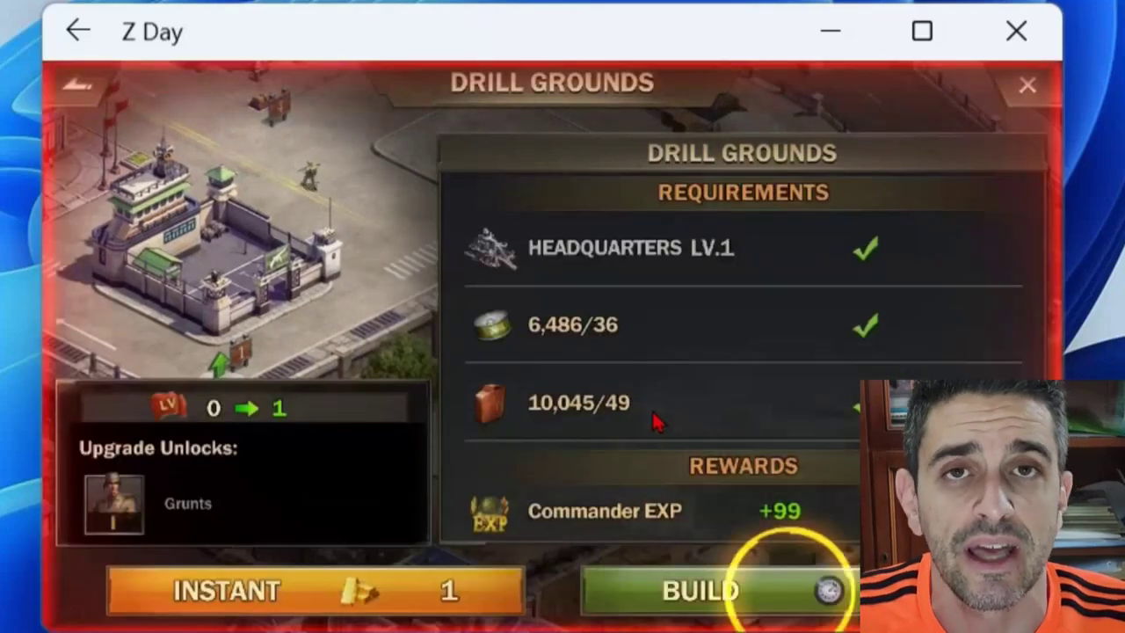
{"action": "left_click", "coordinate": [715, 587]}
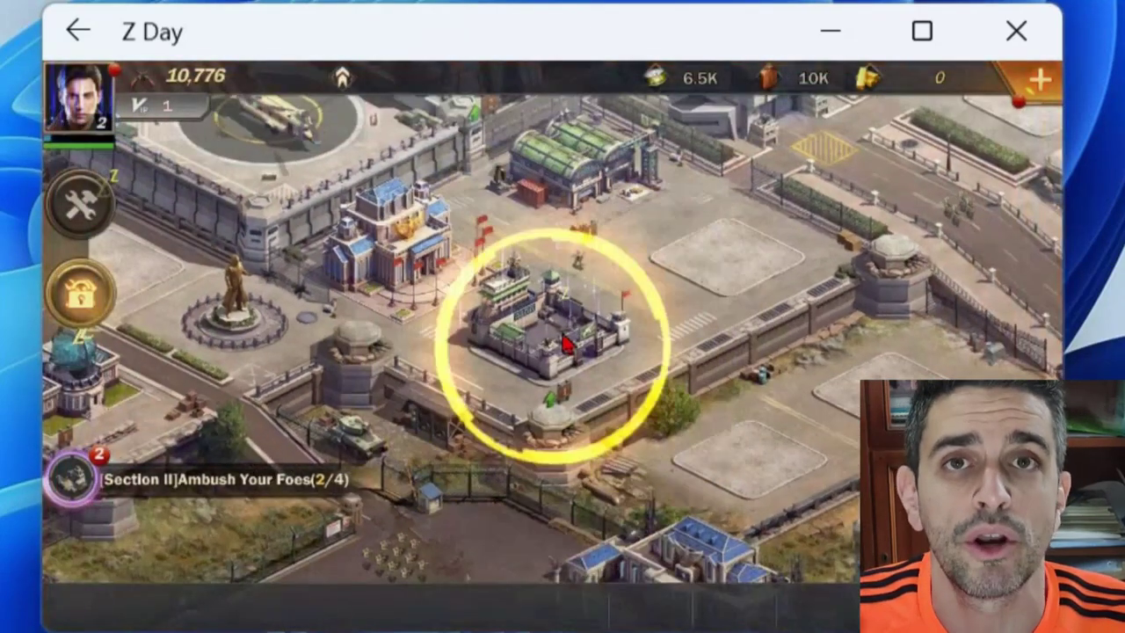
- Train 20 Grunts at the Drill Grounds and finish the tutorial dialogue
{"action": "left_click", "coordinate": [558, 322]}
{"action": "left_click", "coordinate": [631, 418]}
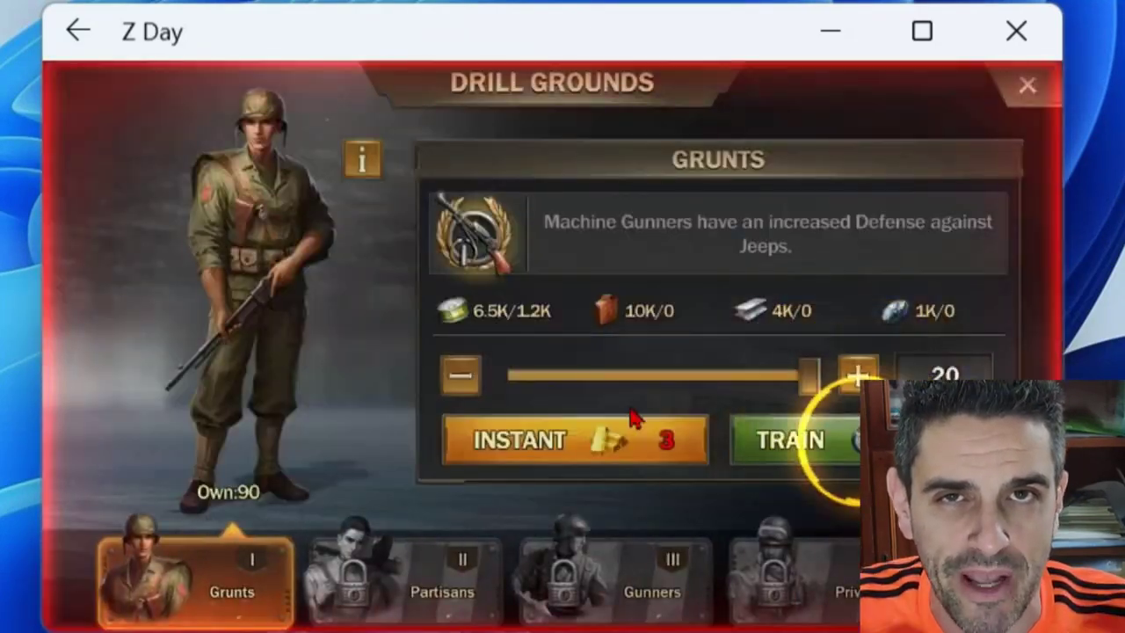
{"action": "left_click", "coordinate": [810, 456]}
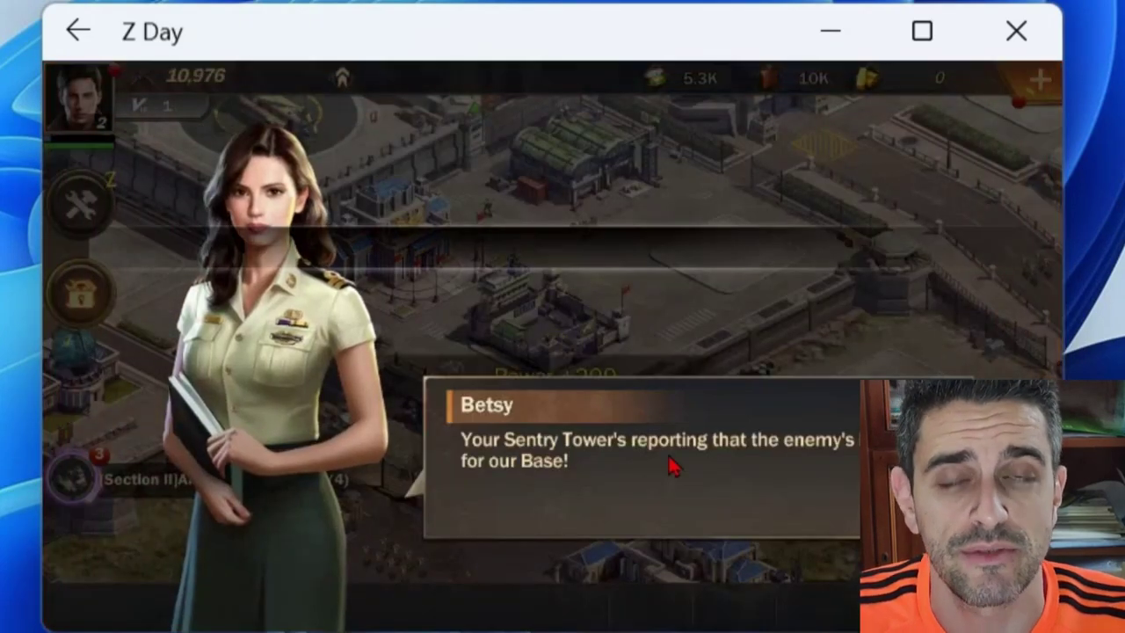
{"action": "left_click", "coordinate": [671, 466]}
{"action": "left_click", "coordinate": [802, 554]}
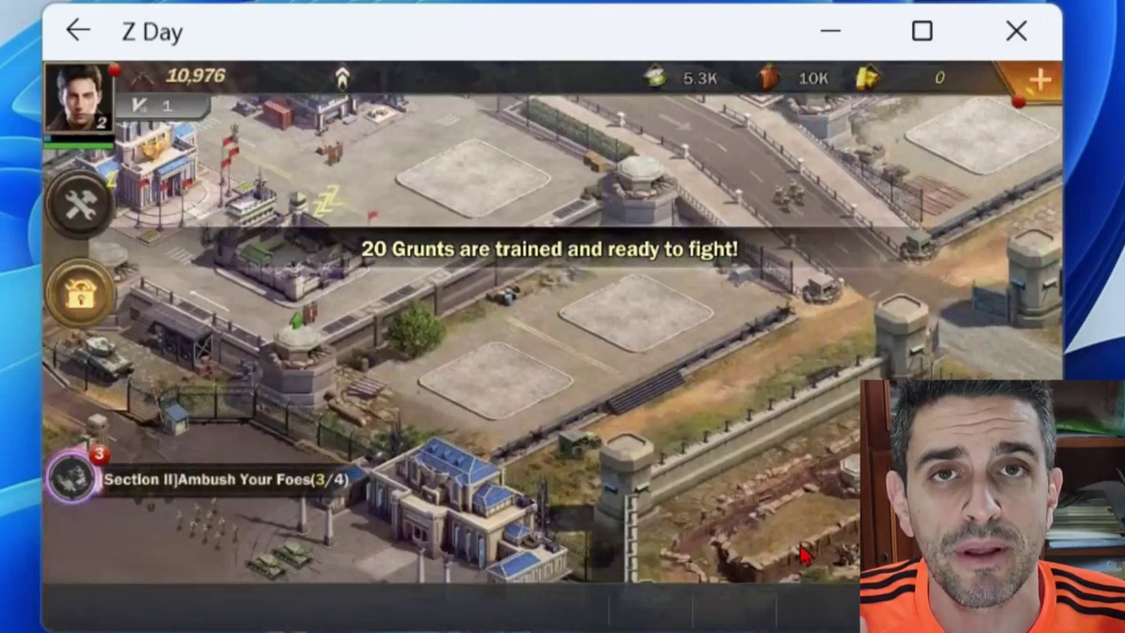